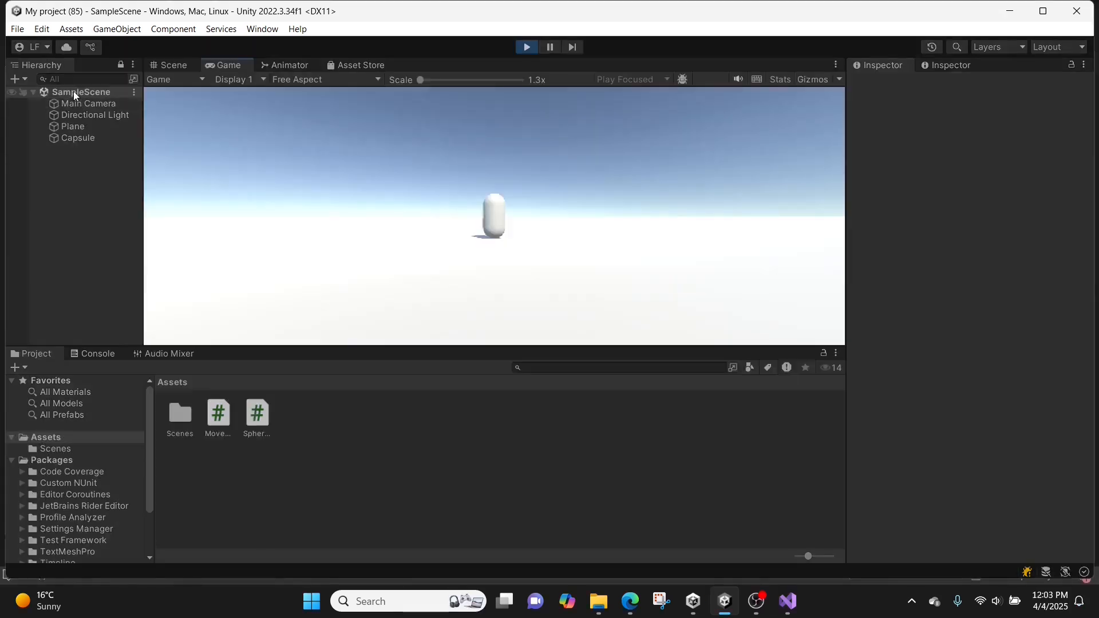
Add a Sphere 3D object to SampleScene
right_click(74, 92)
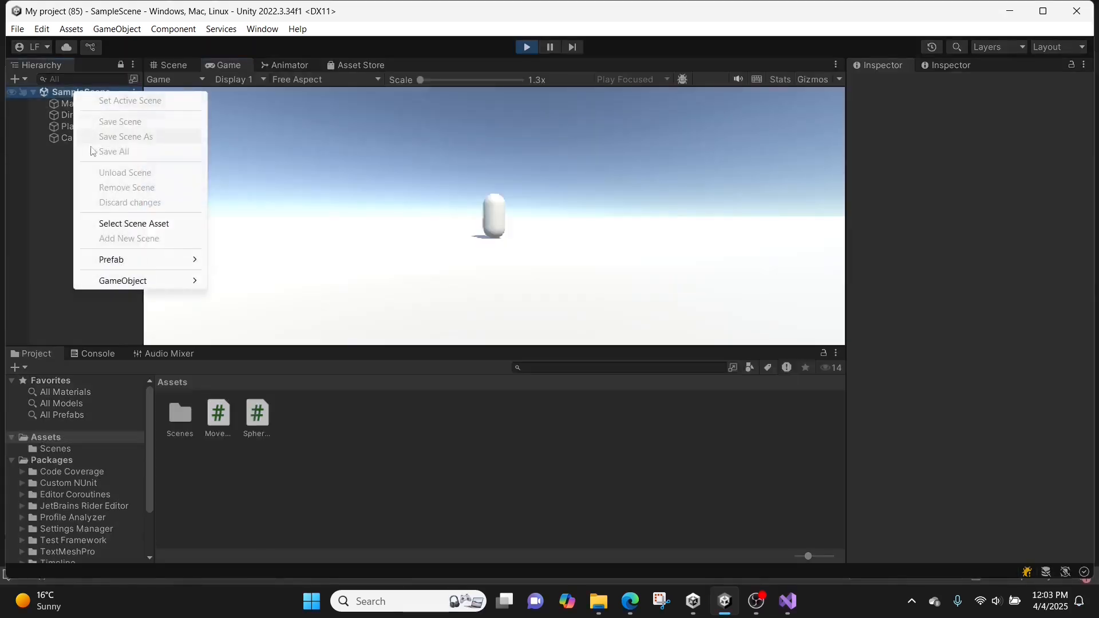
mouse_move(132, 283)
mouse_move(251, 296)
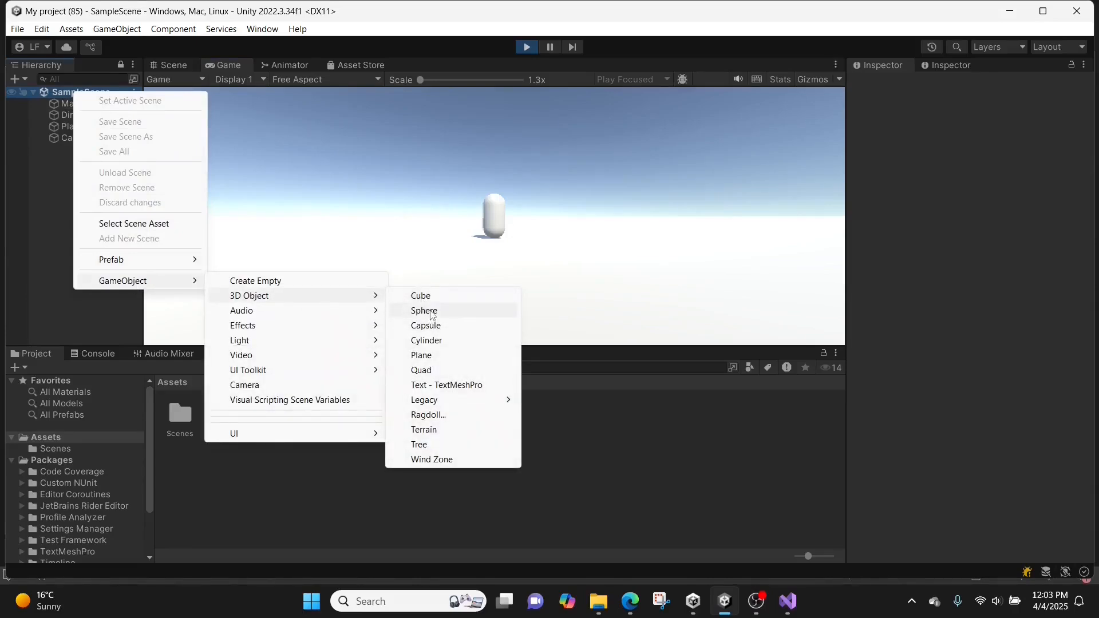
click(423, 310)
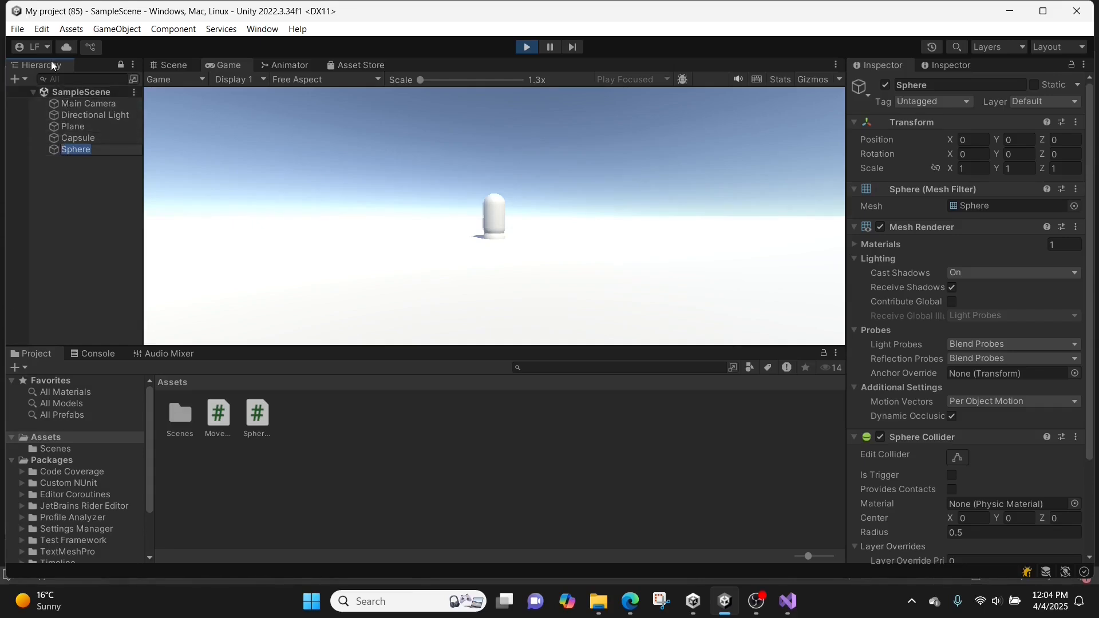
right_click(64, 92)
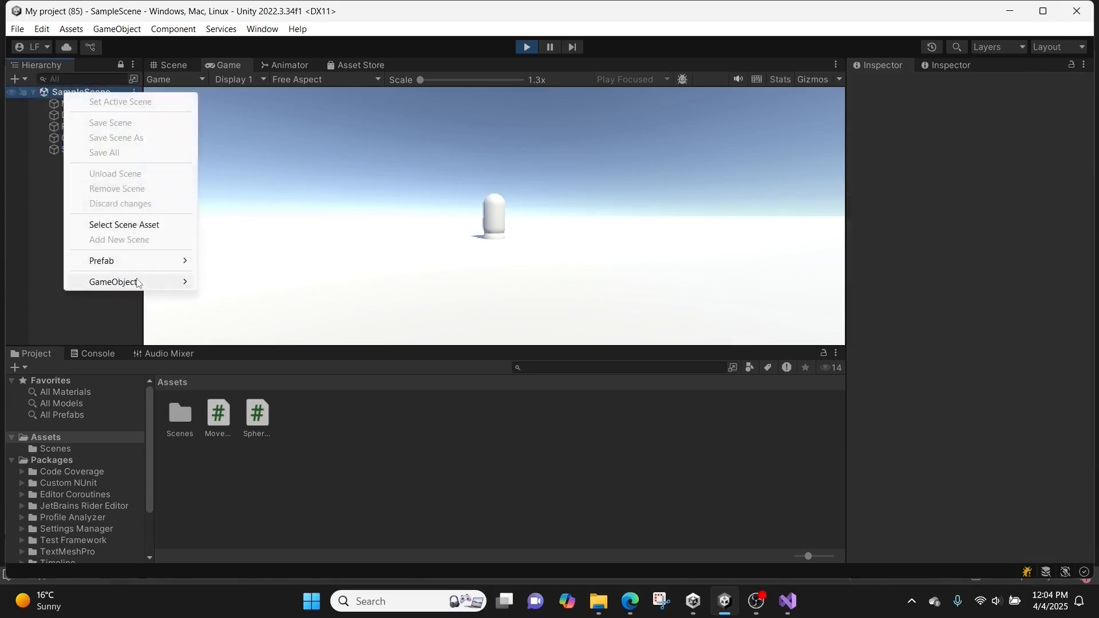
mouse_move(138, 283)
mouse_move(239, 302)
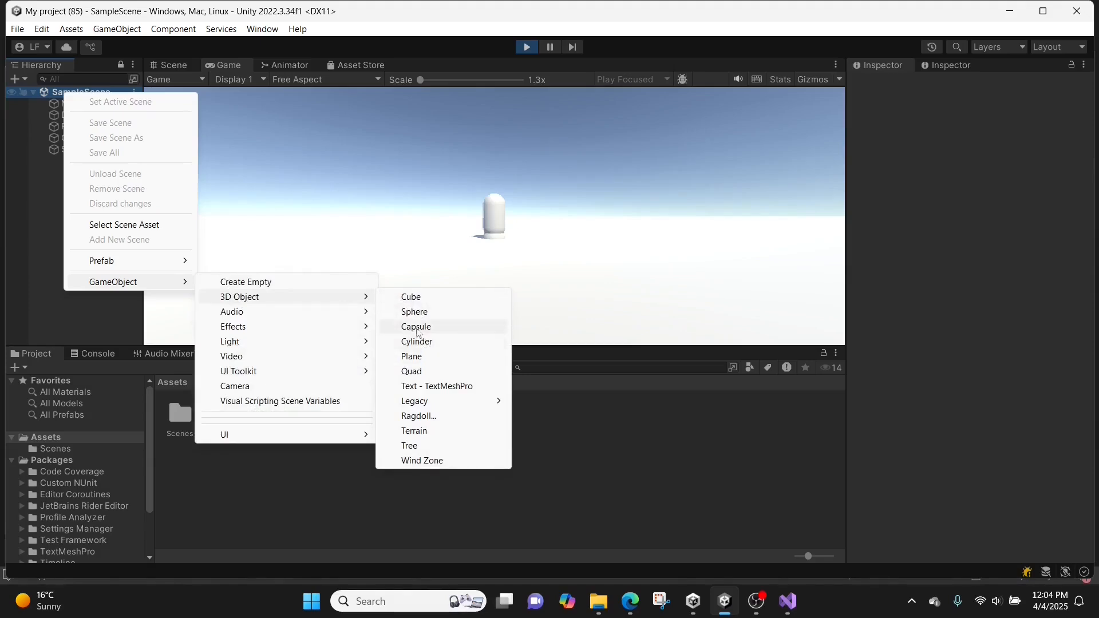
click(60, 304)
Save the Sphere object as a prefab in the Assets folder
click(71, 150)
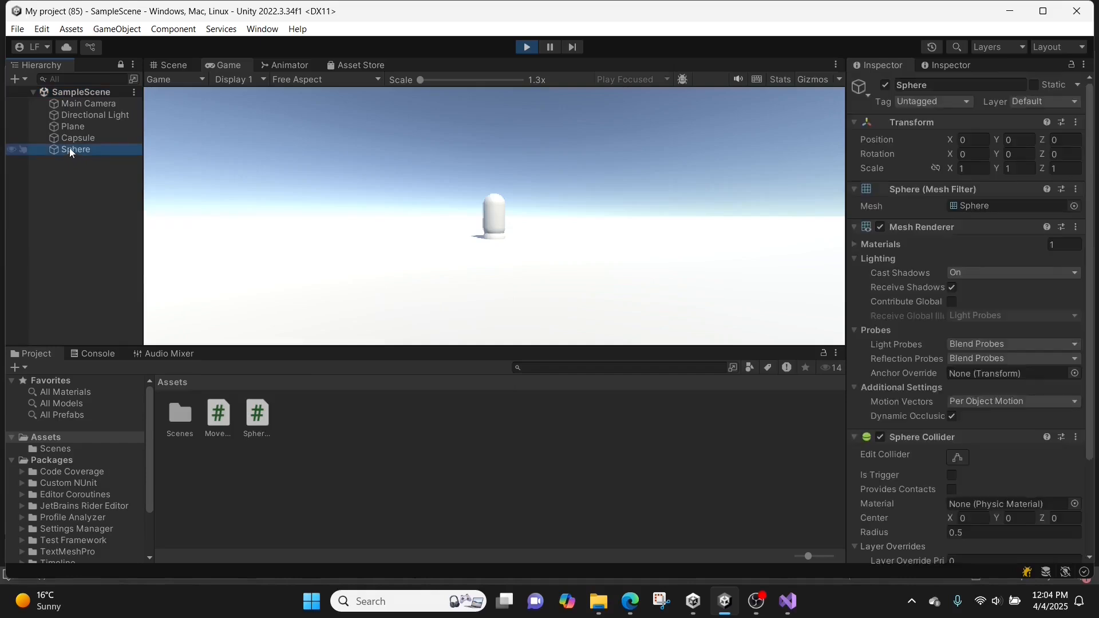
drag(70, 148, 324, 433)
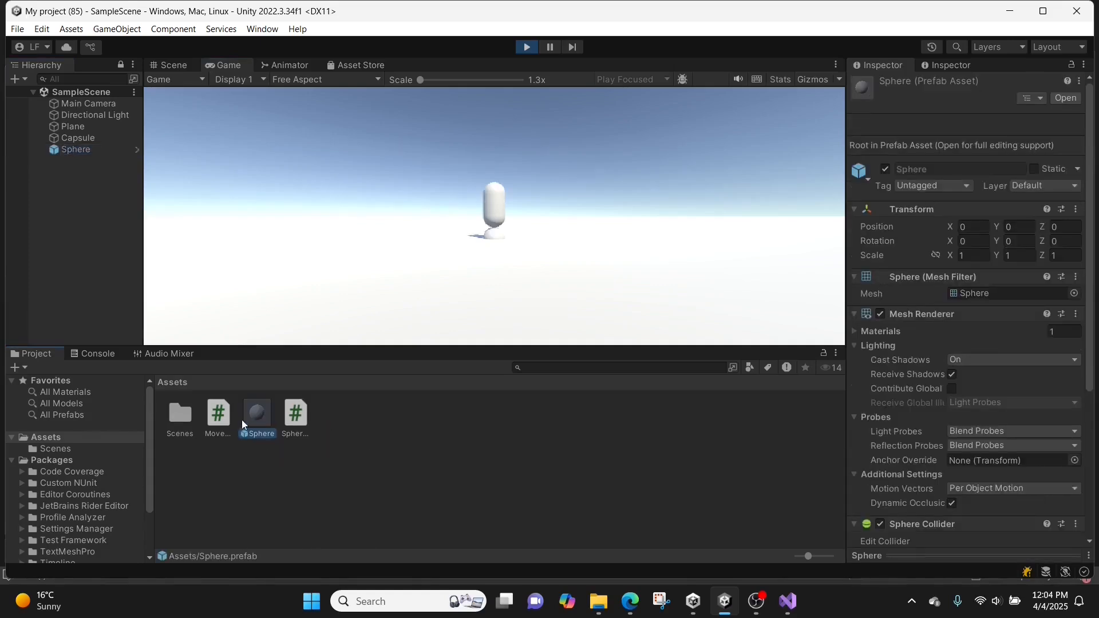
Create a new material in the Assets folder
right_click(338, 413)
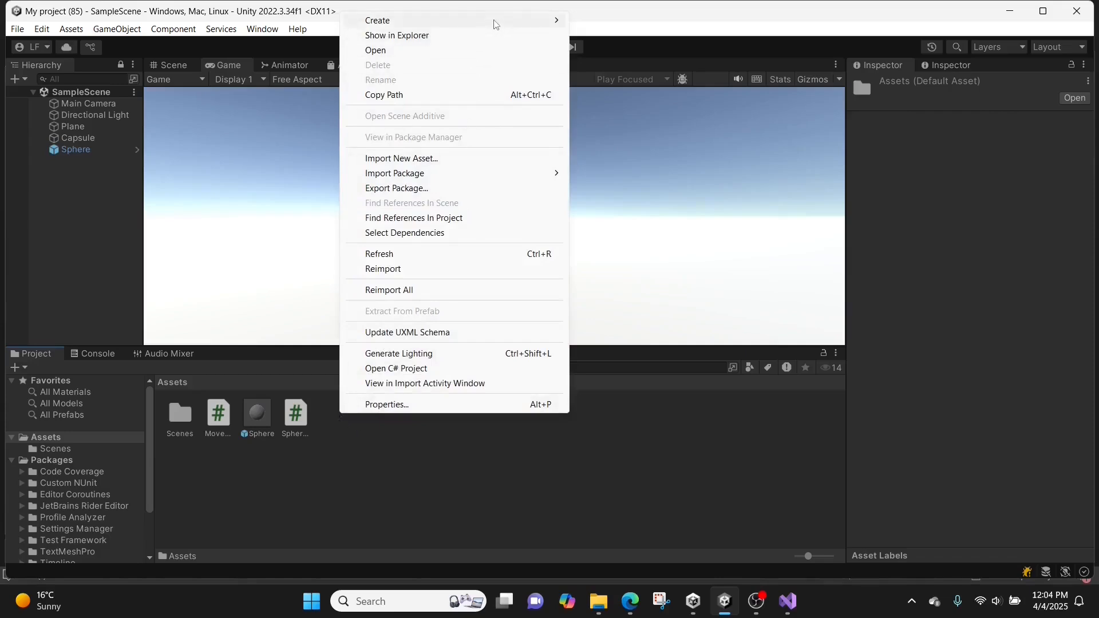
mouse_move(501, 22)
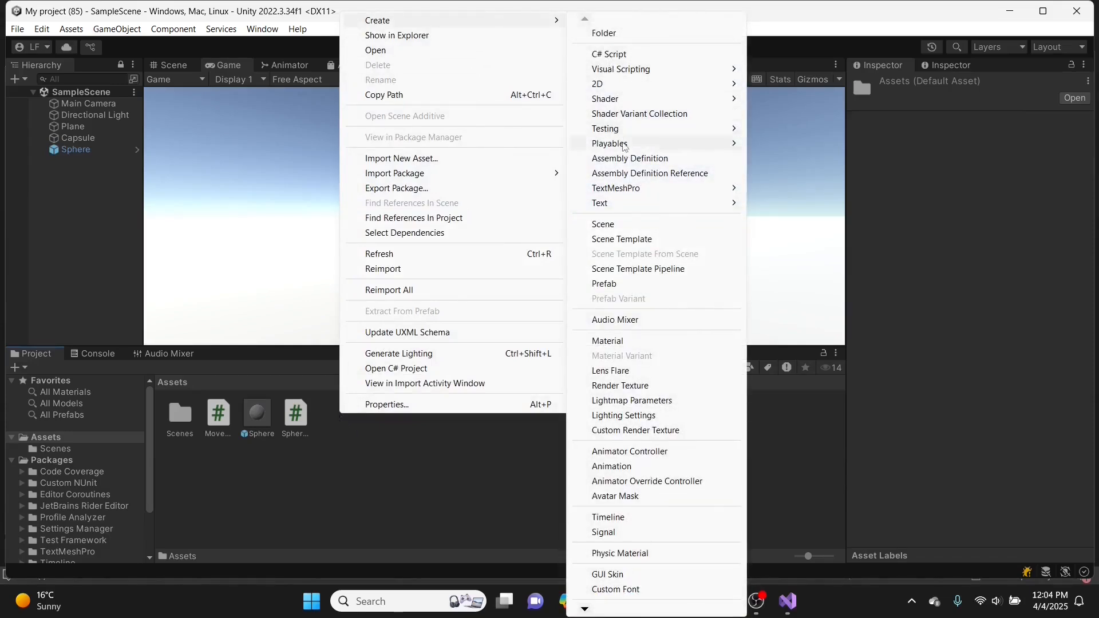
click(695, 343)
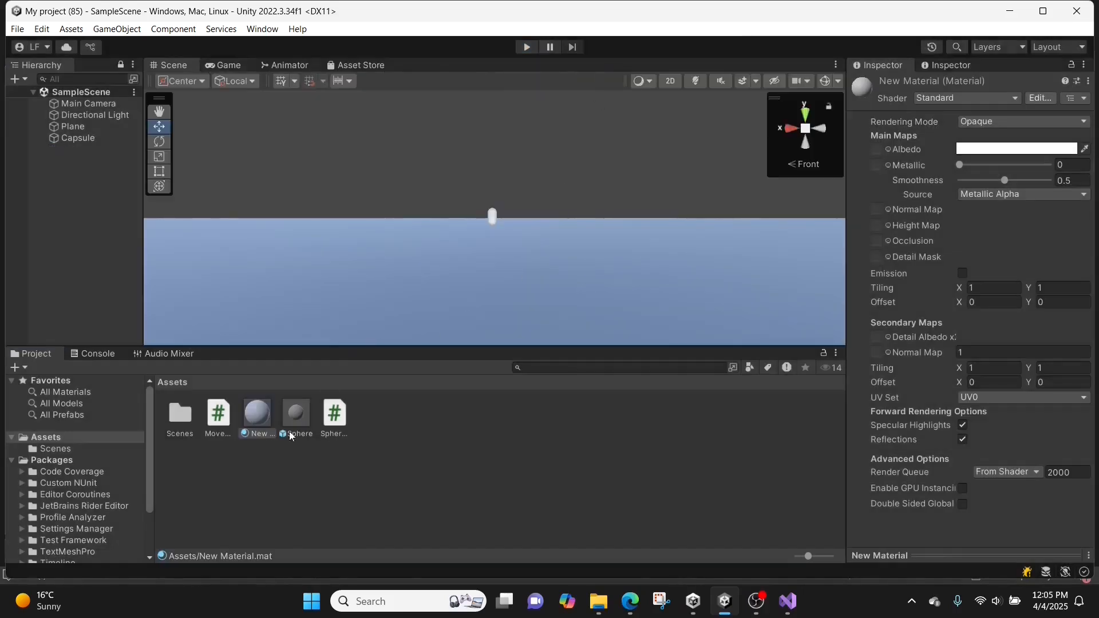
Set the new material's albedo colour to bright yellow, hexadecimal E1FA08
click(262, 421)
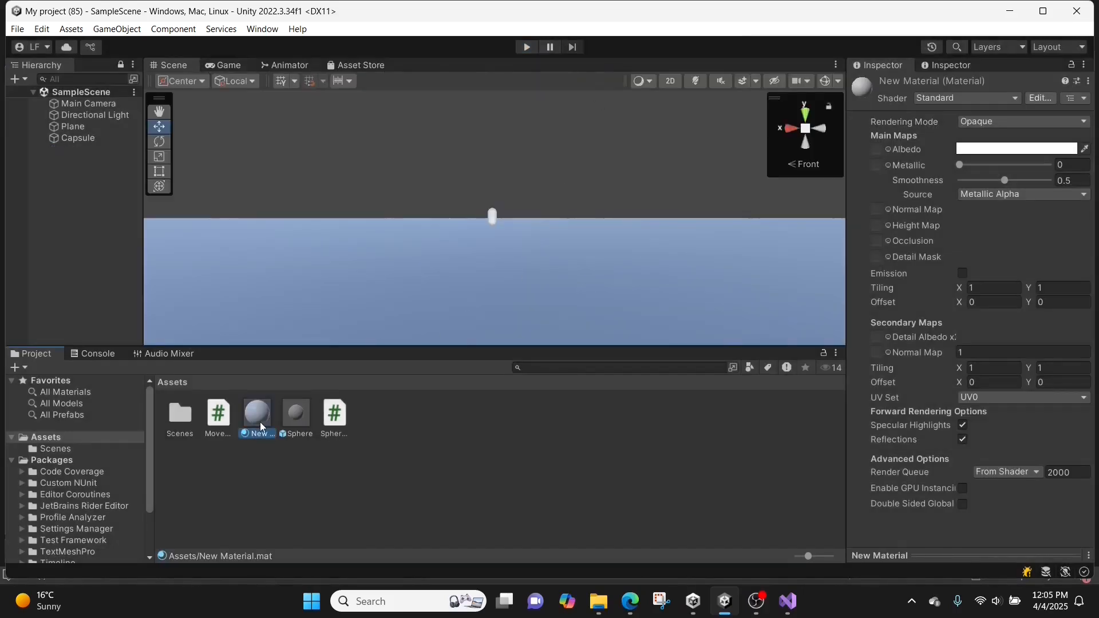
click(1028, 150)
drag(1034, 190, 1042, 195)
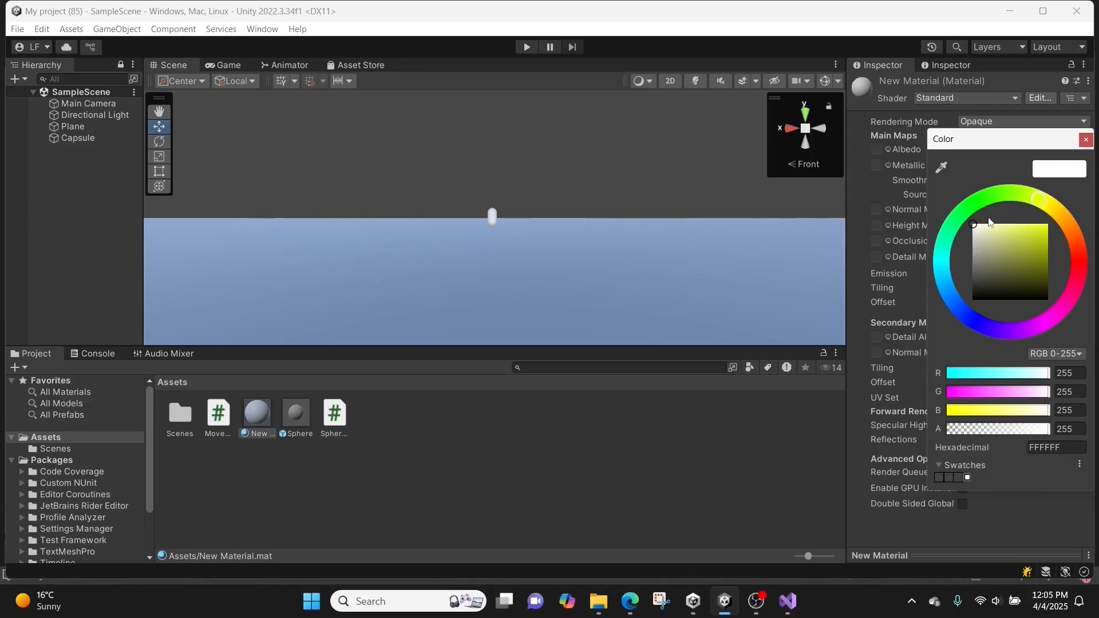
click(978, 233)
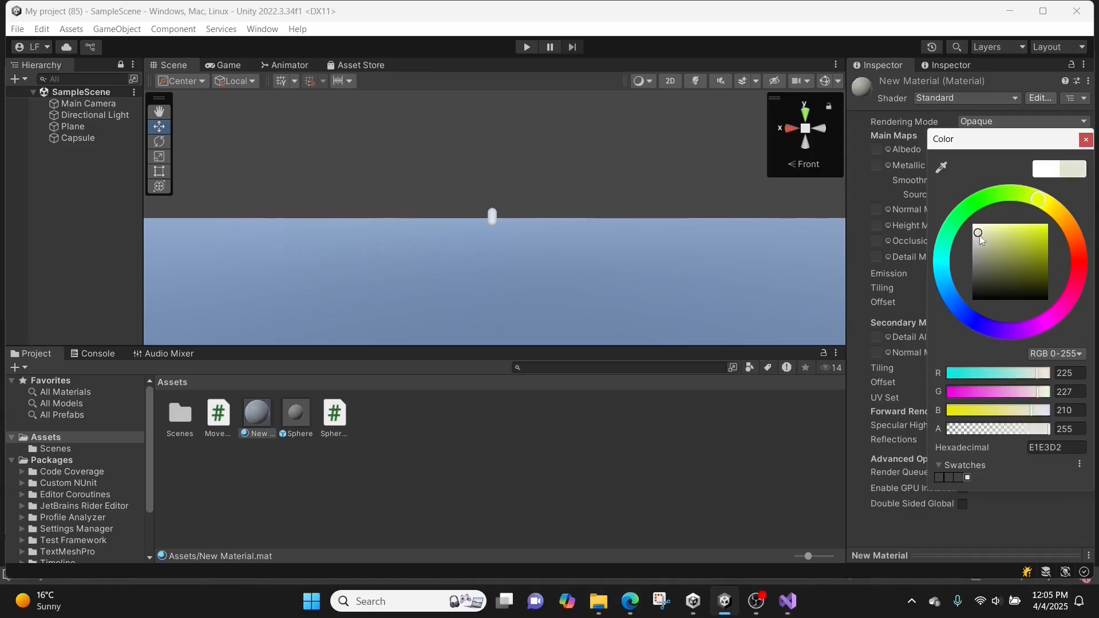
drag(980, 235, 977, 228)
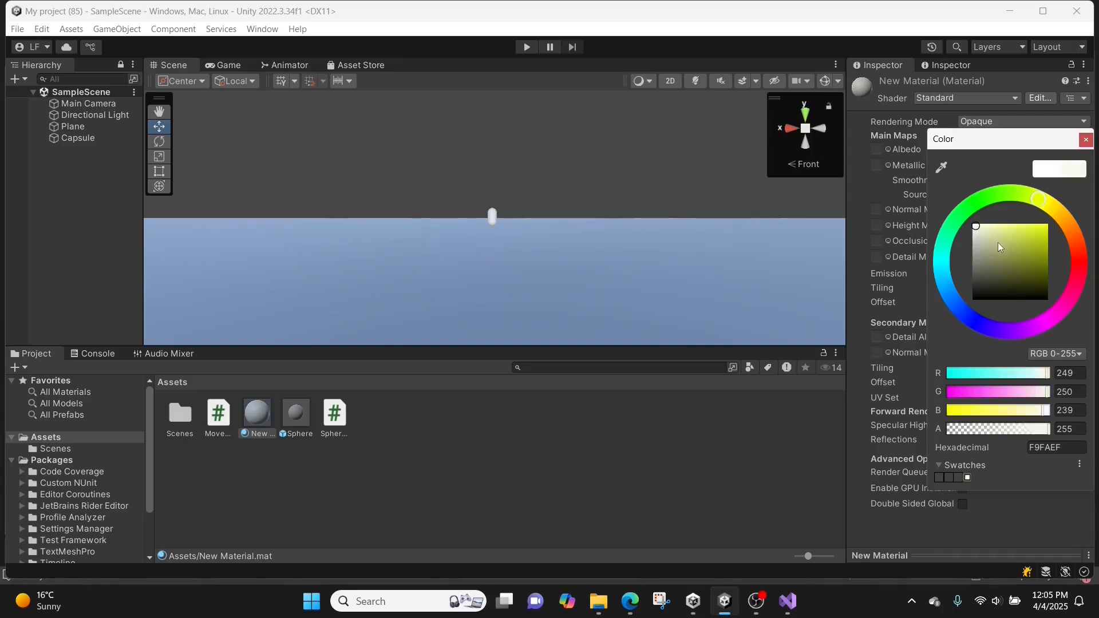
click(1044, 227)
click(1046, 226)
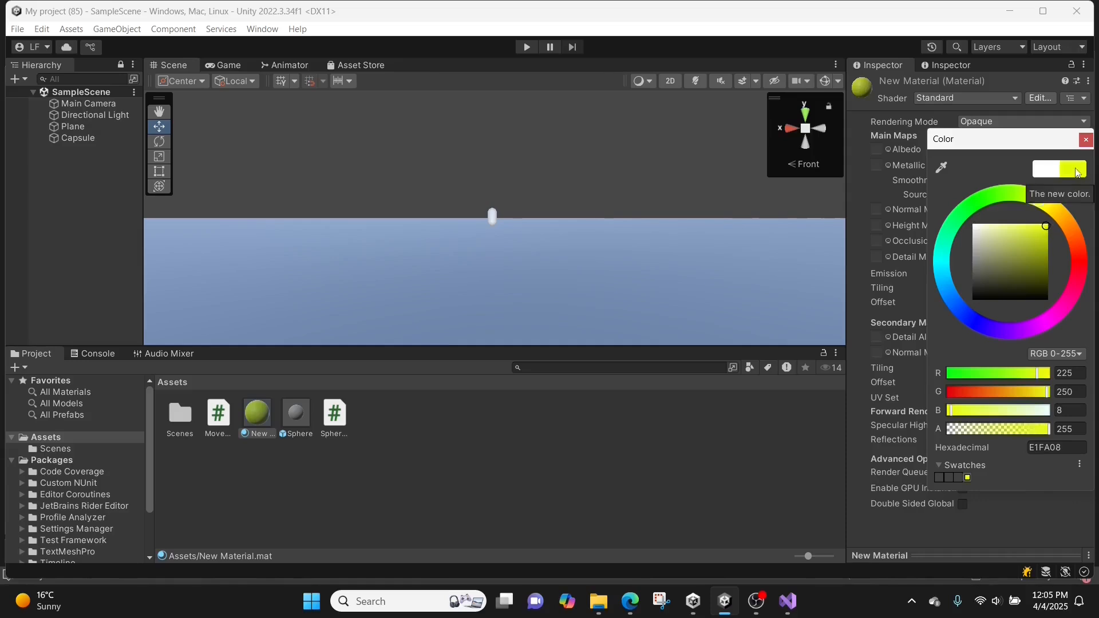
click(1086, 139)
Apply the yellow material to the Sphere prefab, check it in prefab editing mode and return to the scene
click(256, 415)
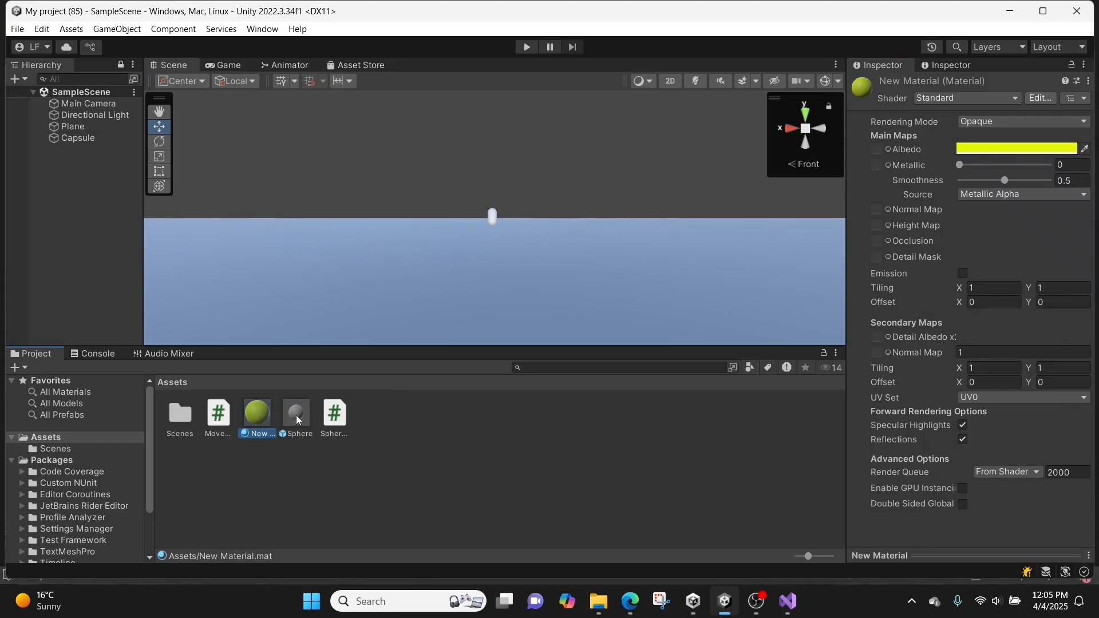
drag(268, 413, 295, 412)
drag(295, 412, 295, 412)
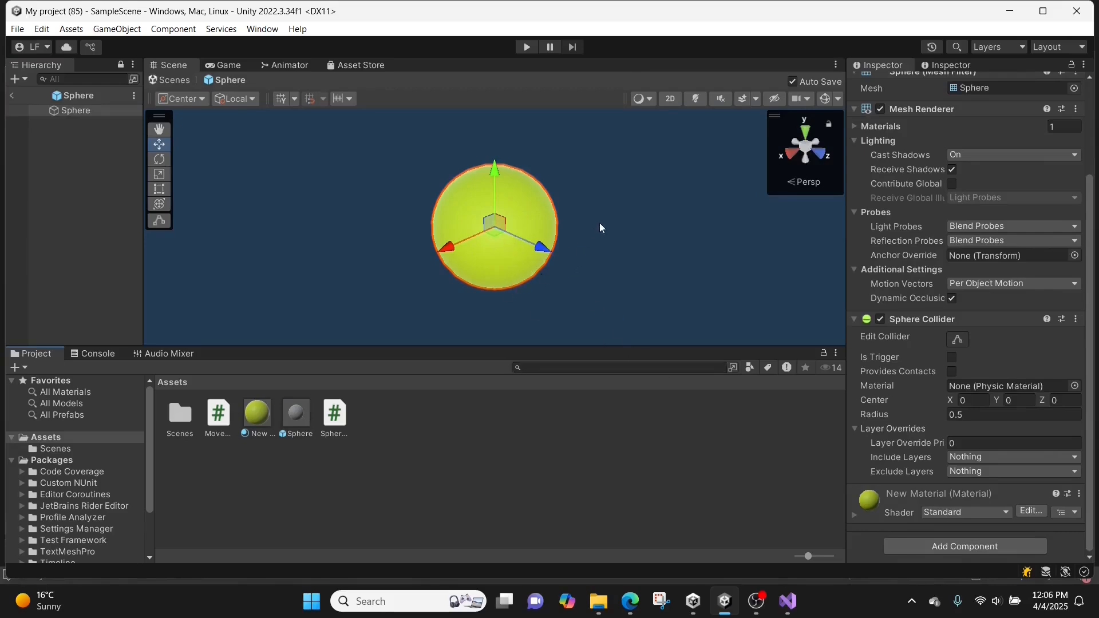
click(12, 96)
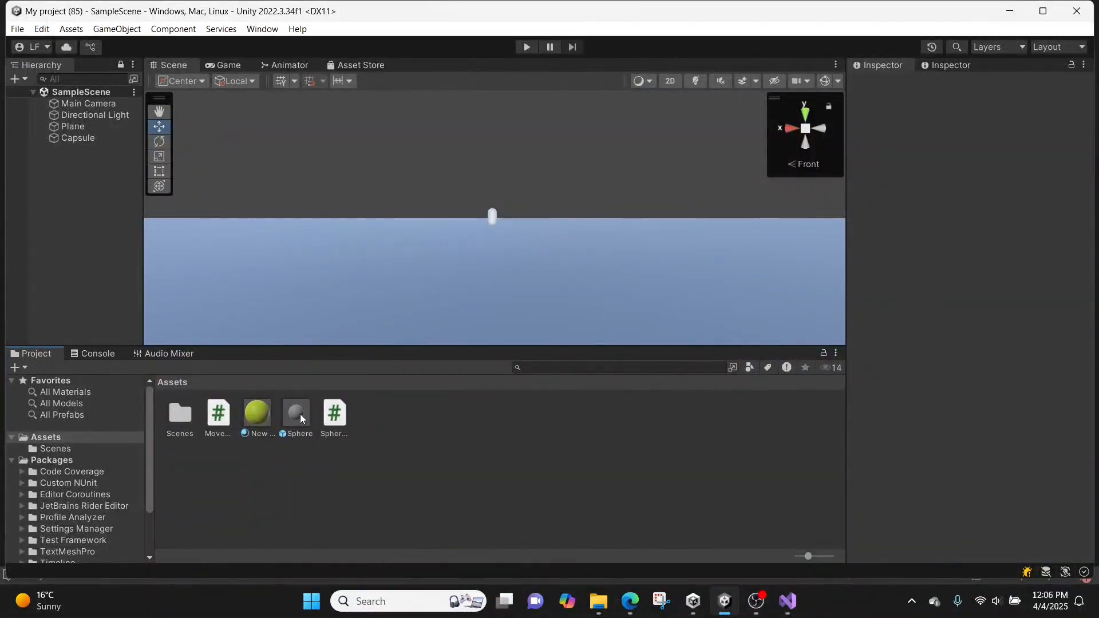
Place four instances of the Sphere prefab on the plane, two on each side of the capsule
drag(299, 413, 405, 236)
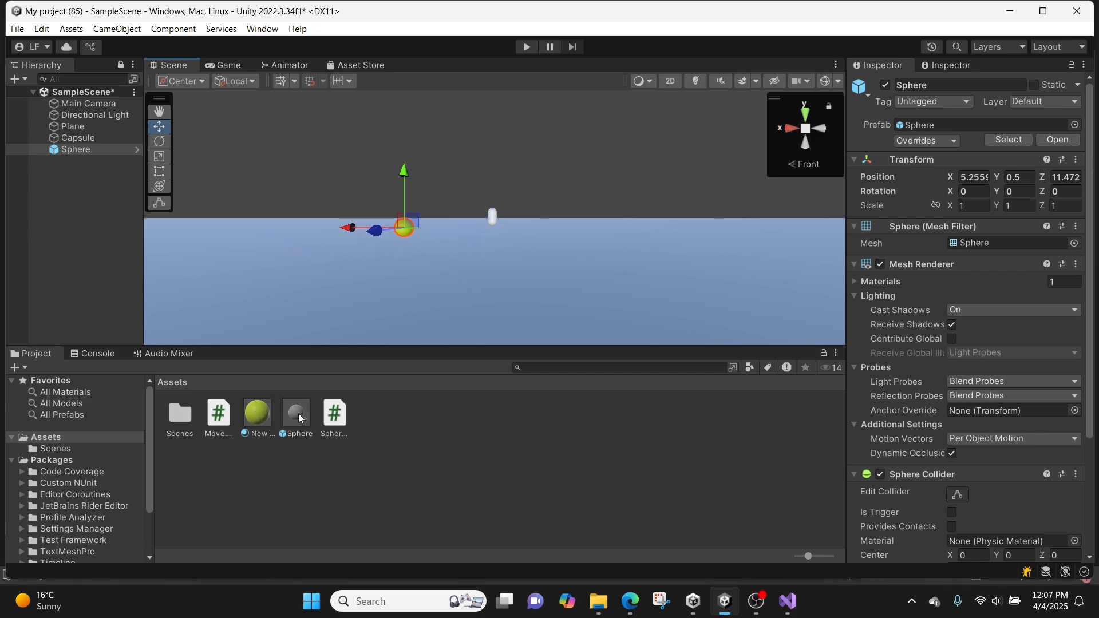
drag(297, 413, 548, 252)
drag(548, 229, 523, 226)
drag(296, 415, 513, 259)
drag(454, 223, 463, 231)
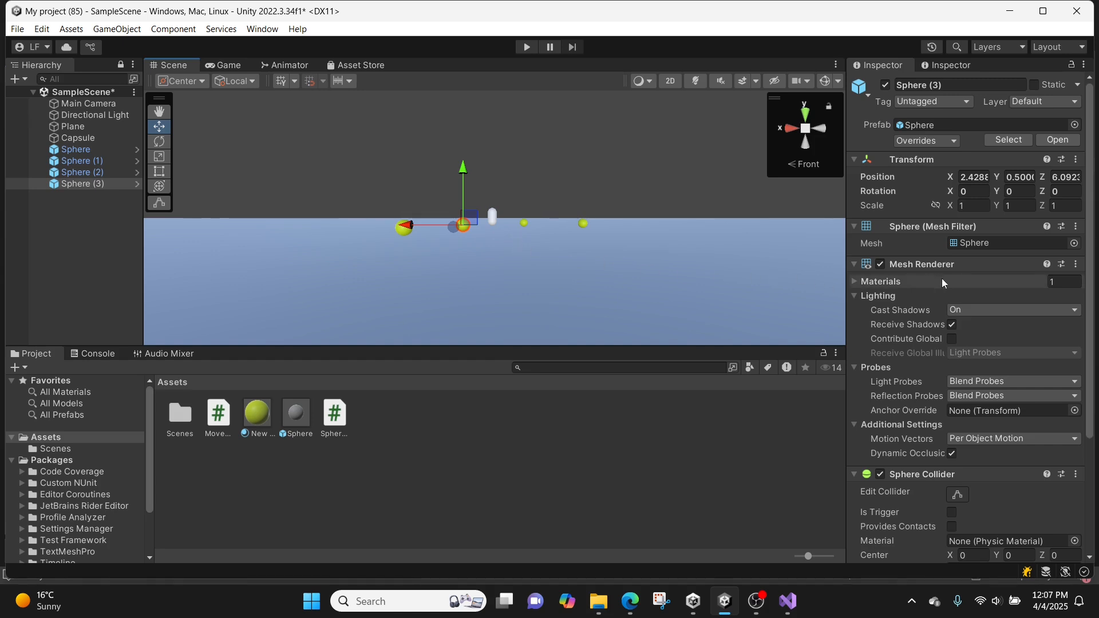
Examine the Transform and Sphere Collider settings of the Sphere prefab and its four instances in the scene
scroll(942, 278, down, 3)
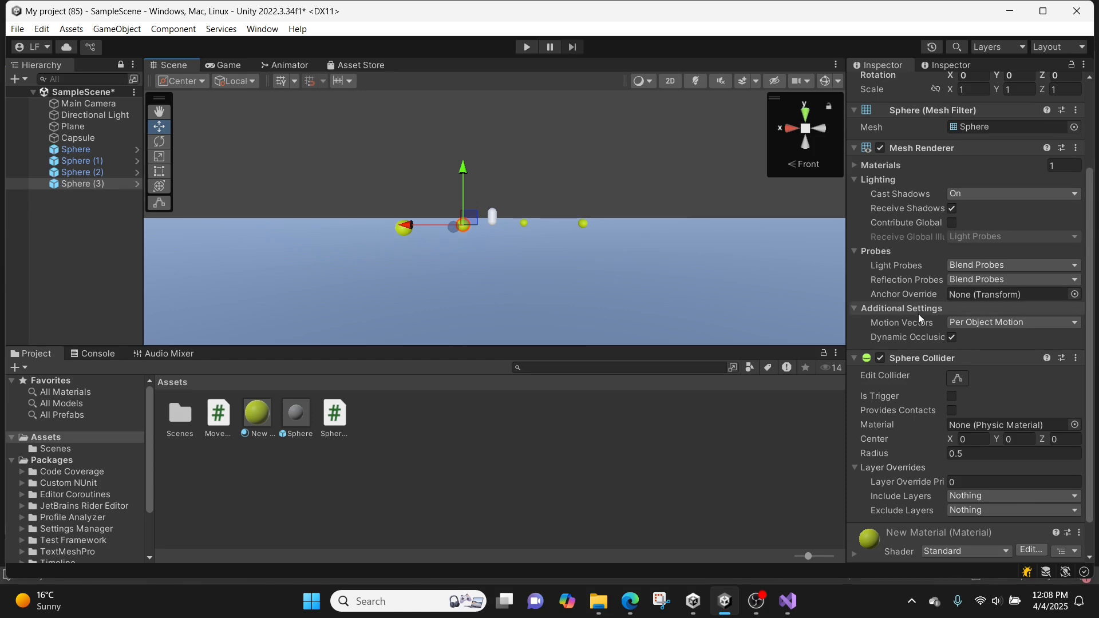
scroll(916, 310, down, 2)
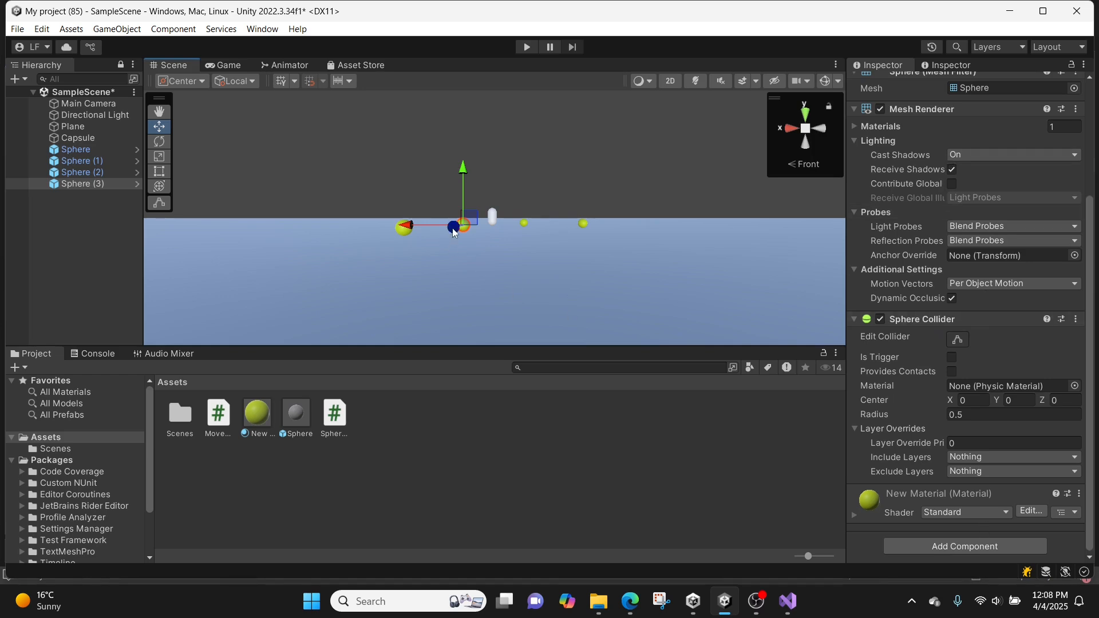
drag(407, 228, 407, 228)
click(308, 425)
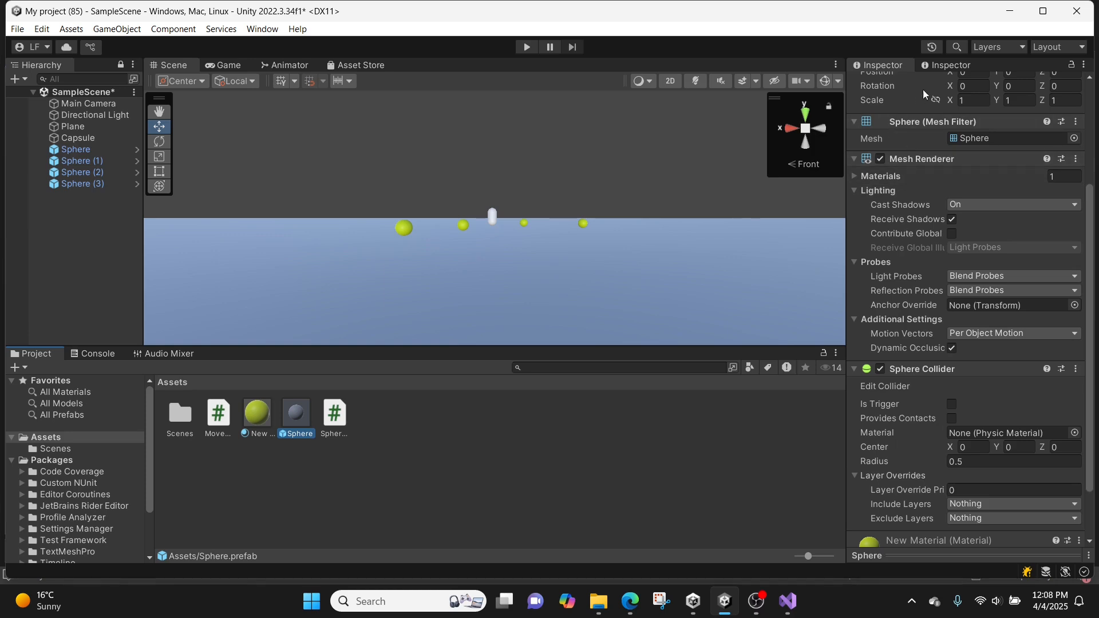
click(401, 230)
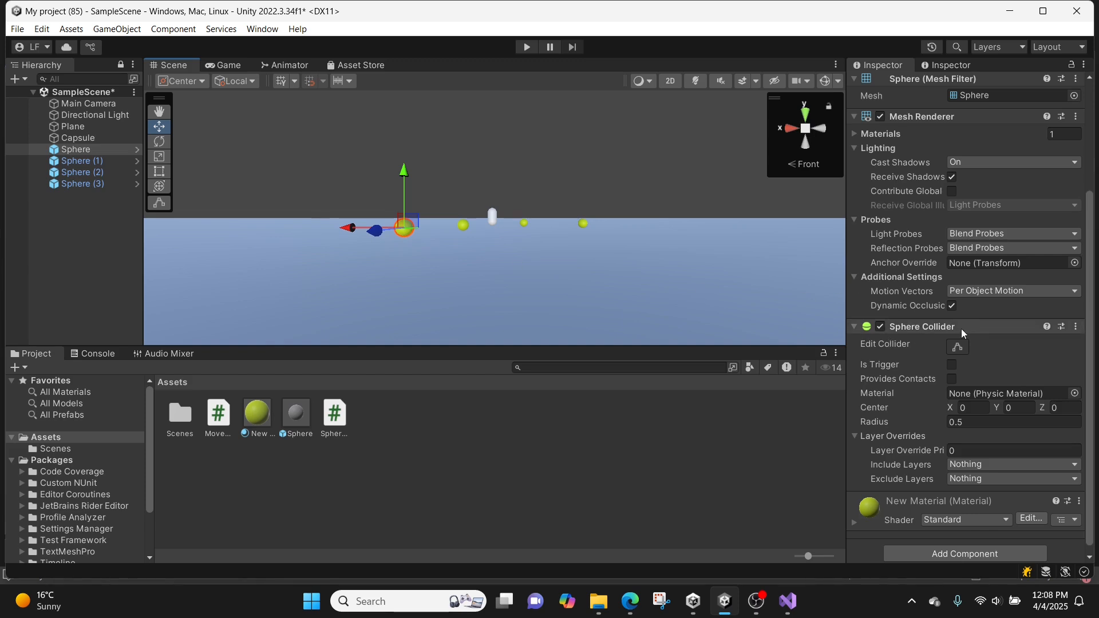
click(462, 228)
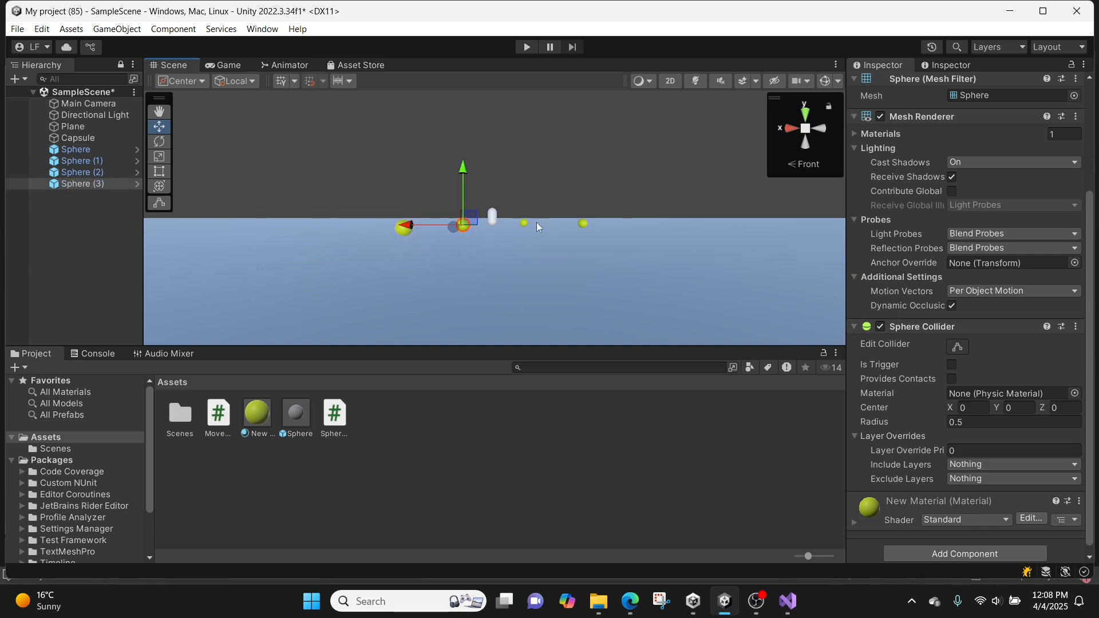
click(523, 224)
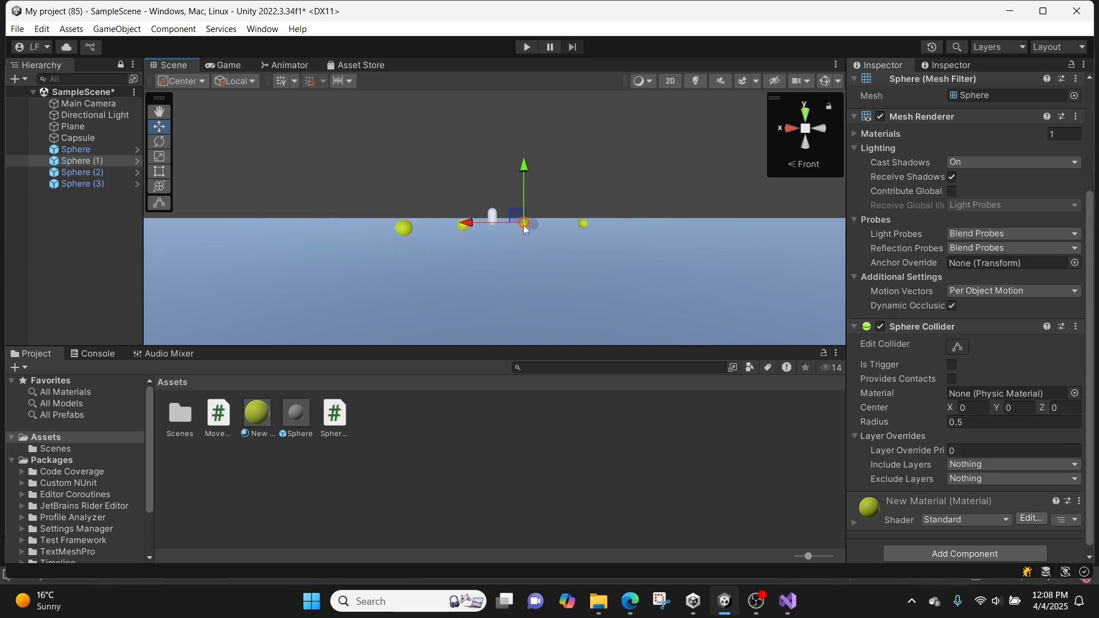
click(584, 225)
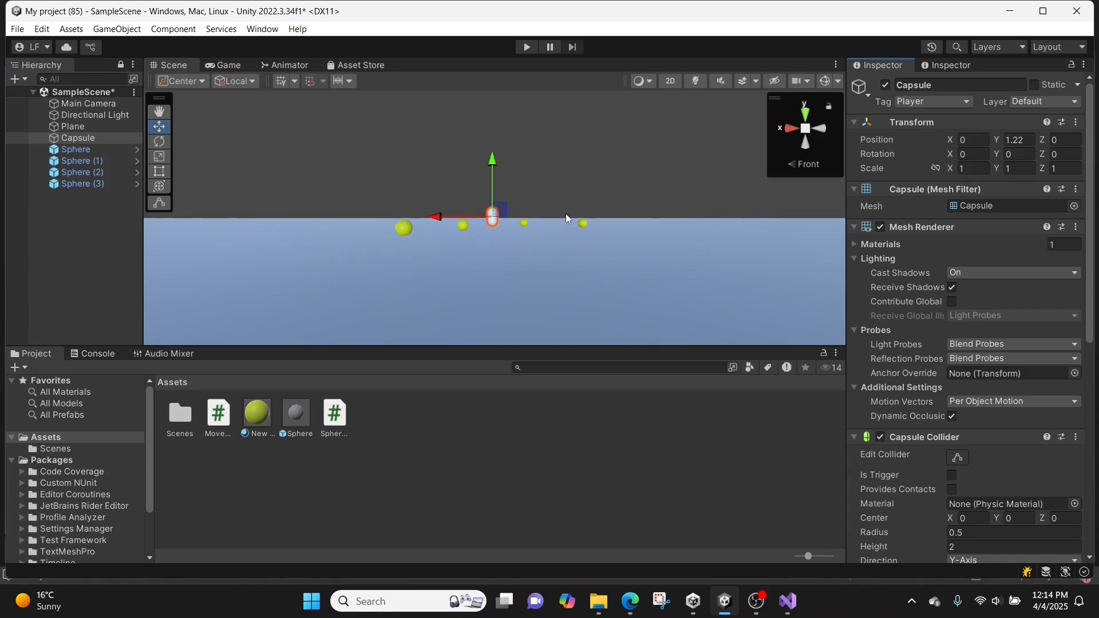
click(527, 224)
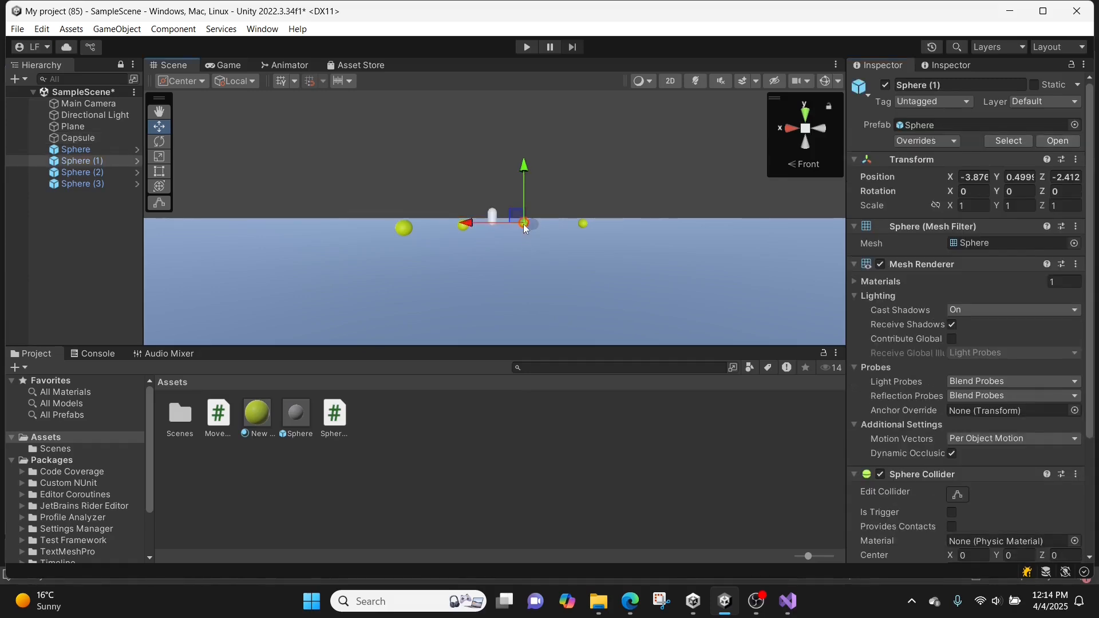
click(583, 225)
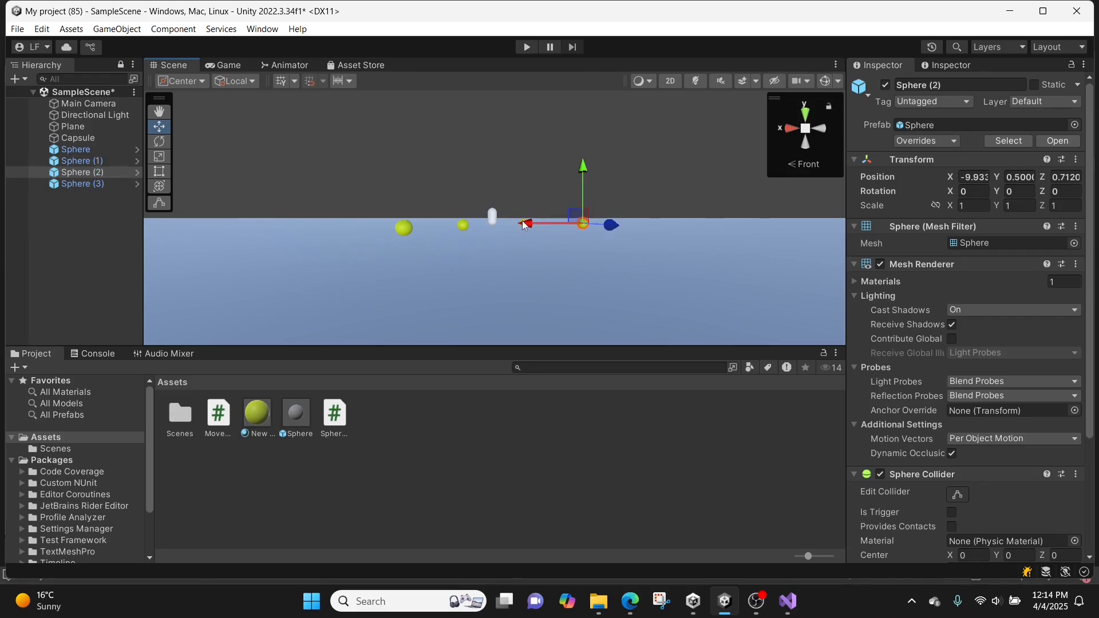
click(463, 226)
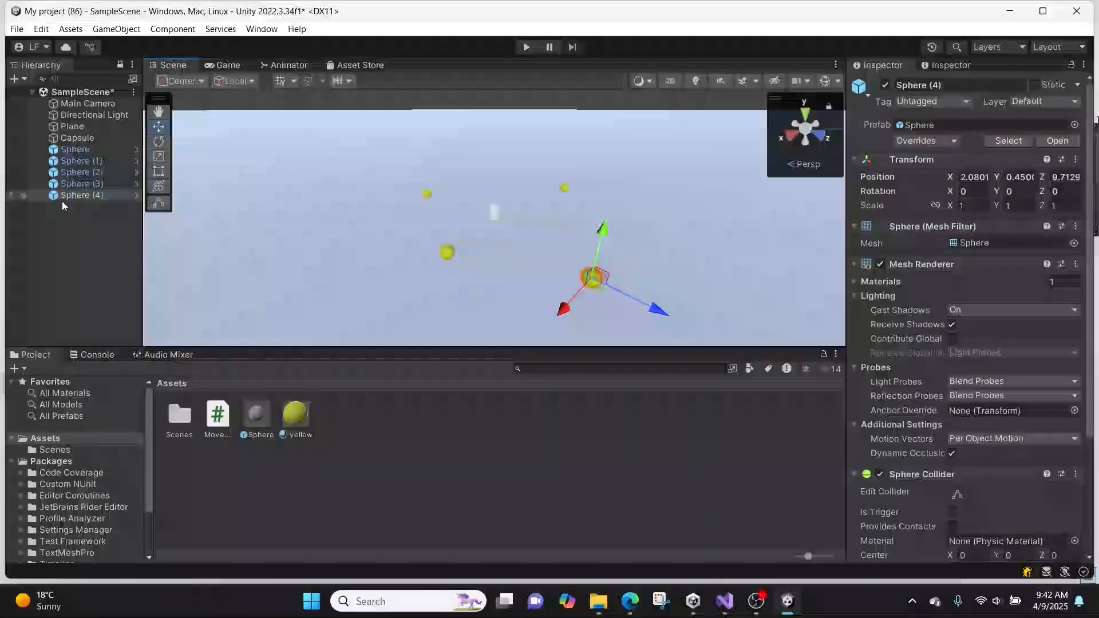
Add a Rigidbody component to the Capsule
click(494, 214)
scroll(1060, 258, down, 5)
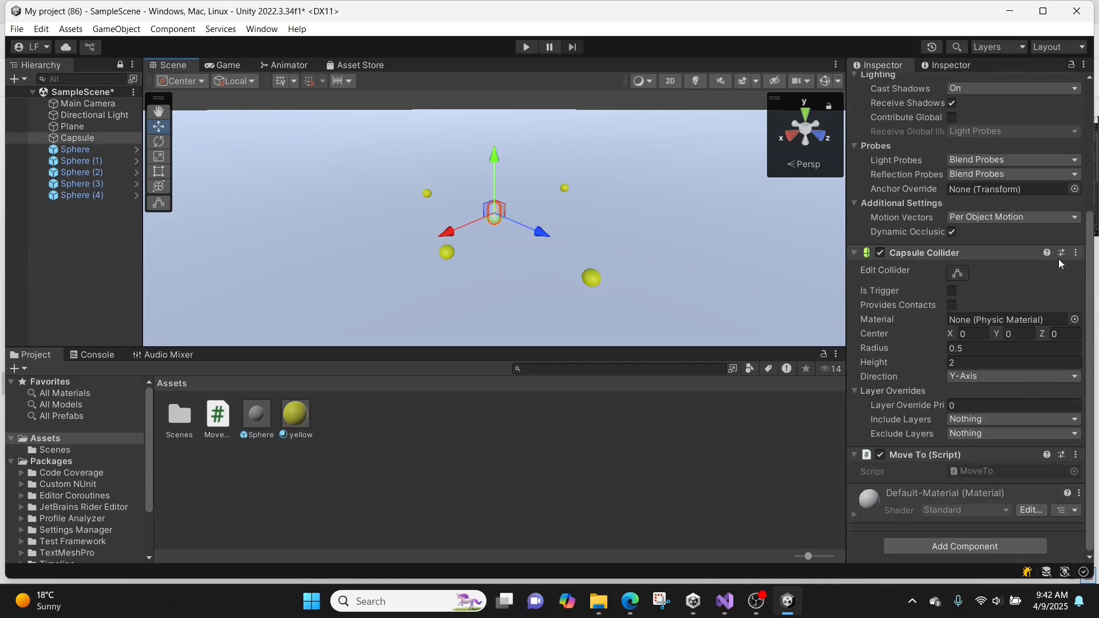
click(965, 546)
text(r)
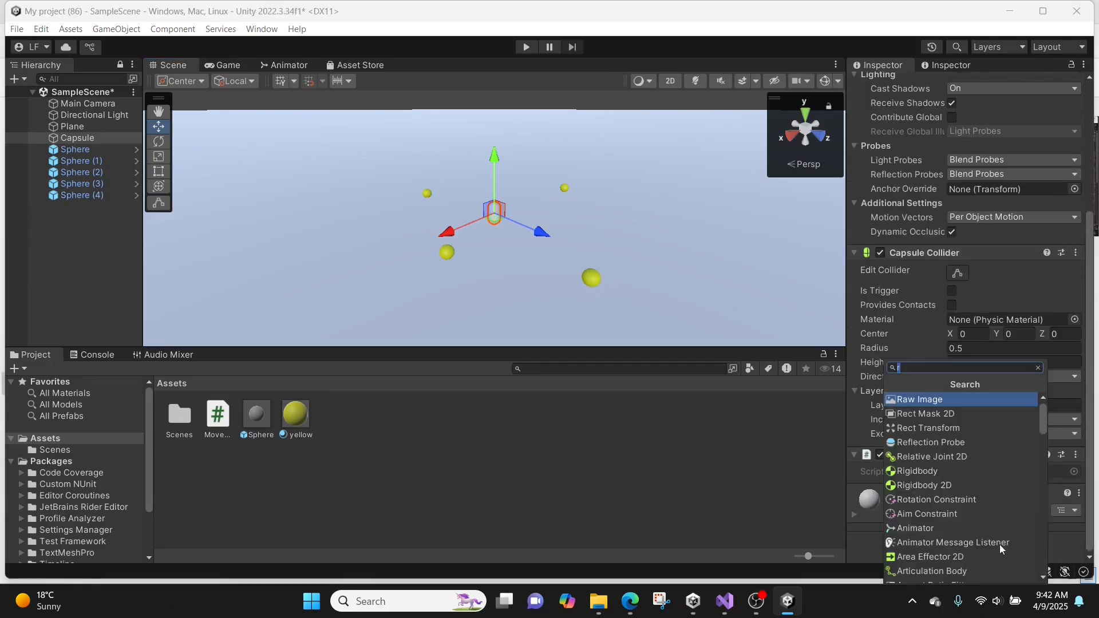
click(993, 468)
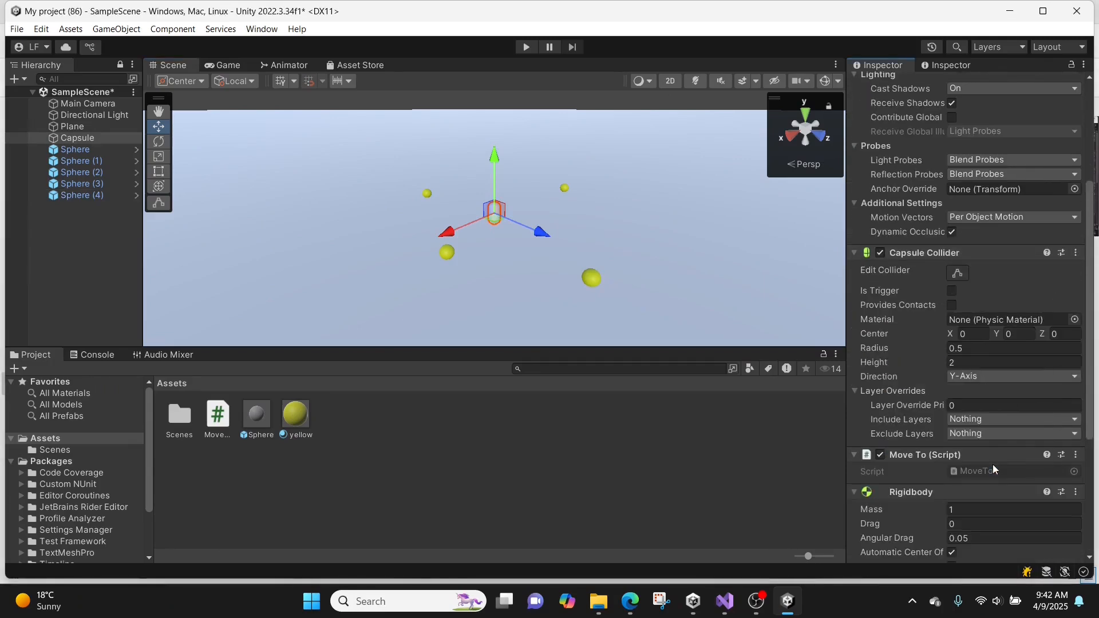
scroll(1000, 444, down, 3)
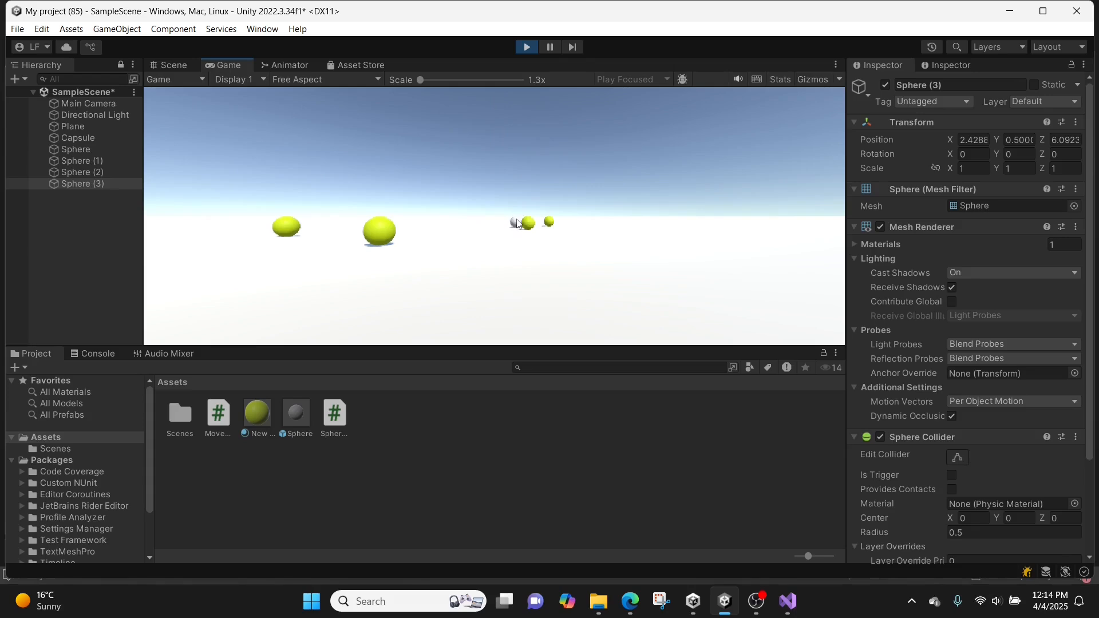
Examine the components of the Sphere (3) instance while the game runs, and stop play mode
scroll(1042, 305, down, 4)
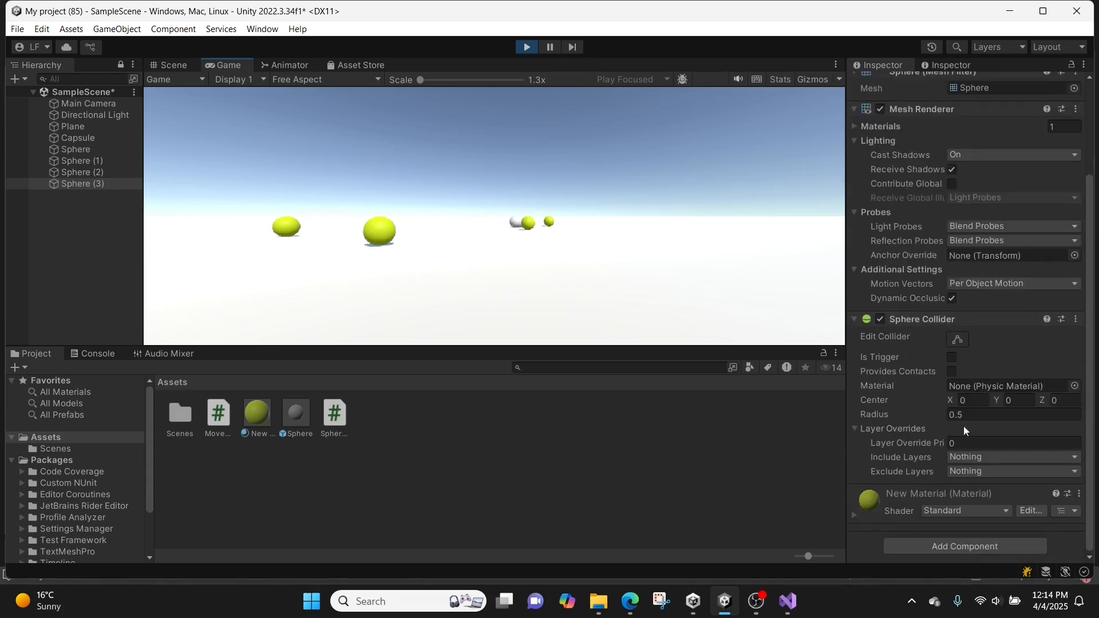
scroll(1012, 375, up, 5)
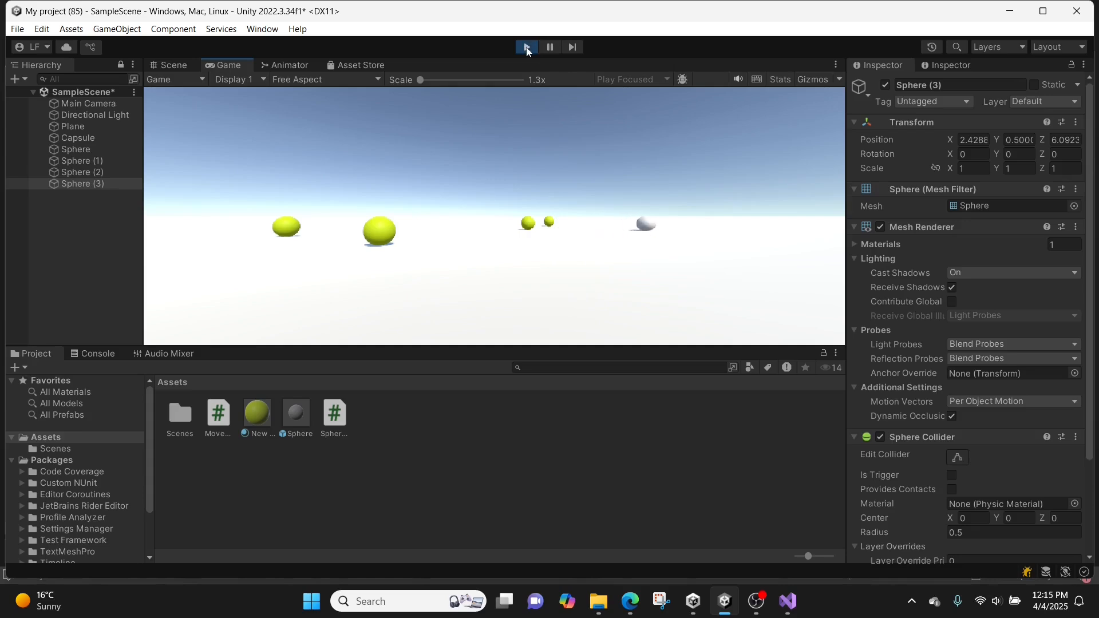
click(527, 48)
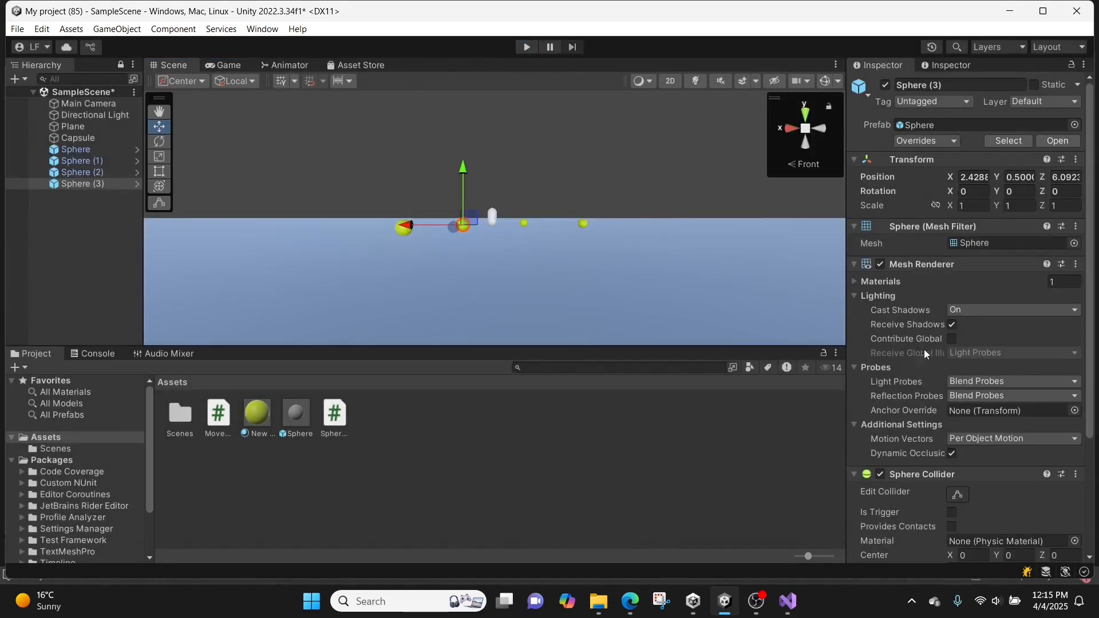
Add a Rigidbody component to the Sphere prefab in prefab editing mode and return to the scene
double_click(296, 414)
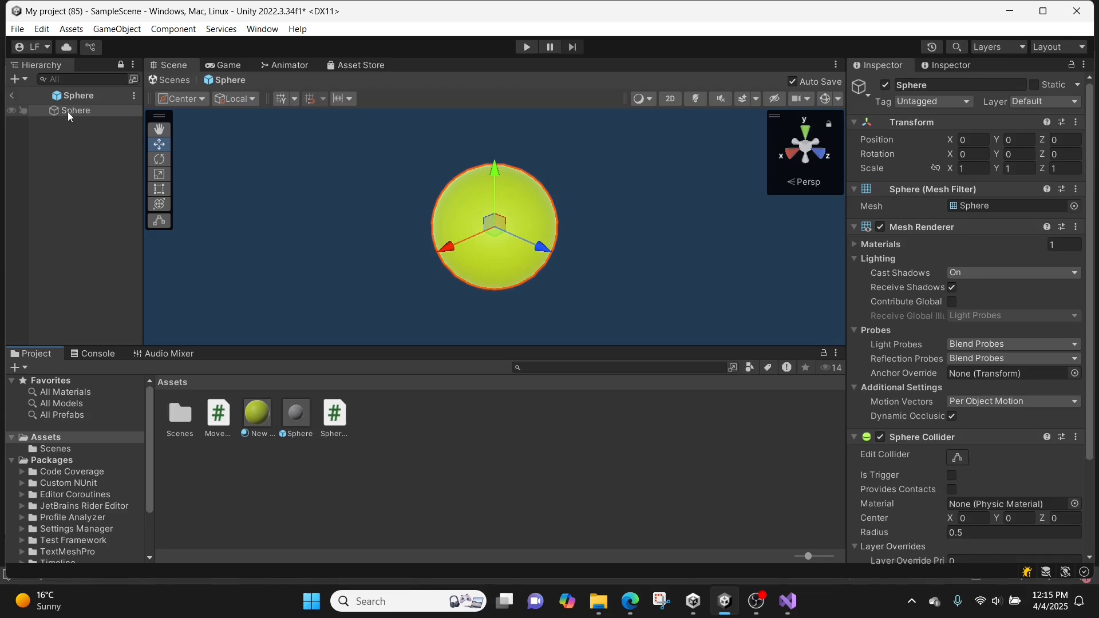
scroll(916, 286, down, 5)
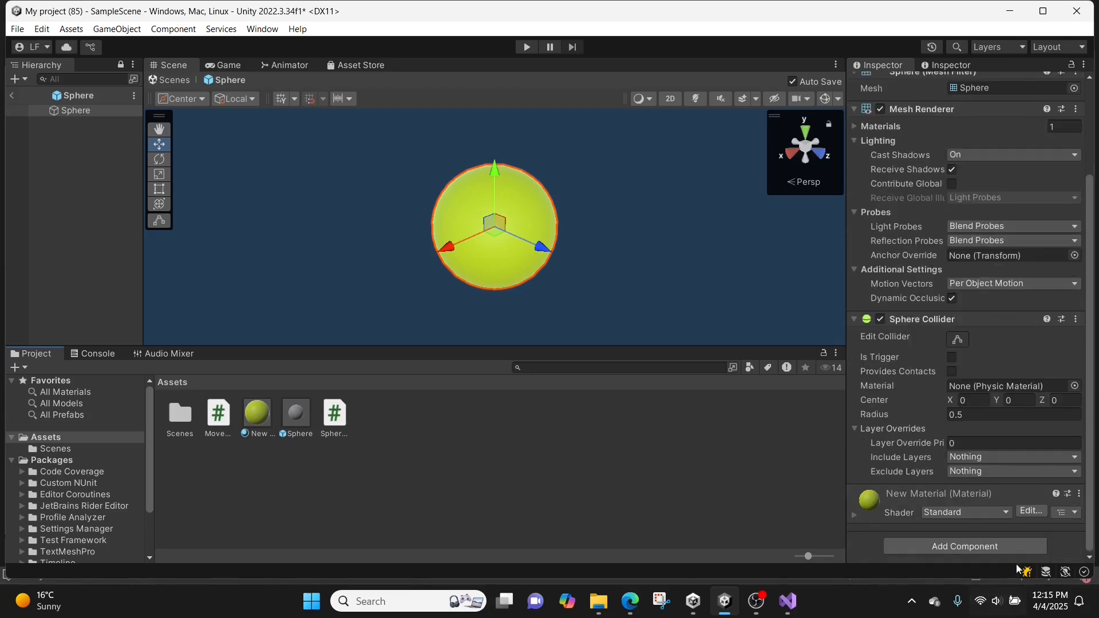
click(1004, 544)
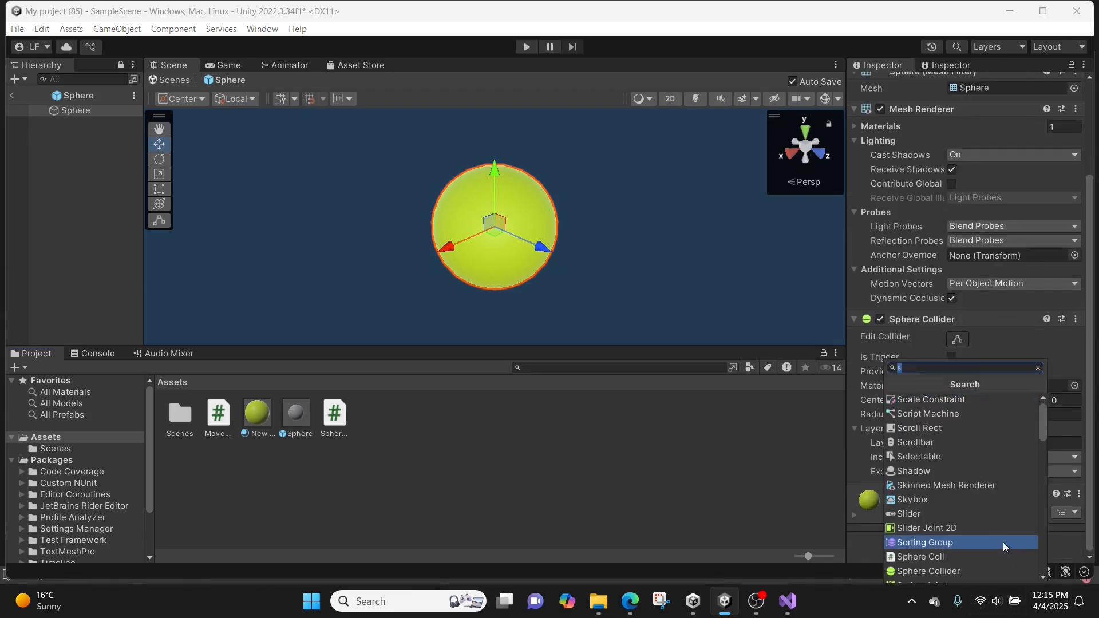
scroll(984, 475, down, 3)
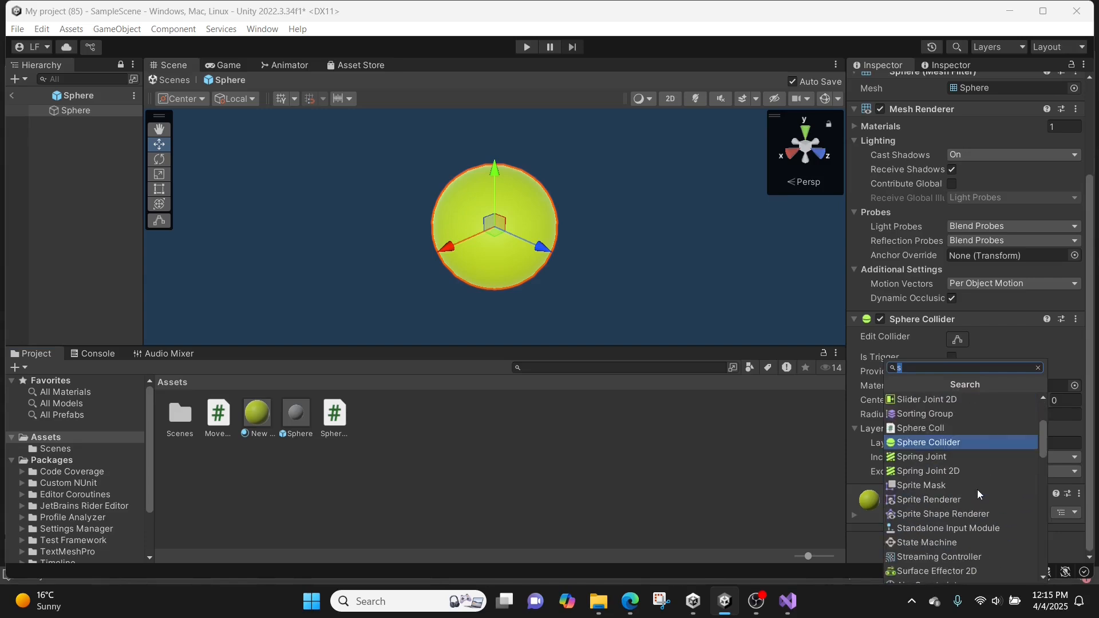
scroll(981, 496, down, 2)
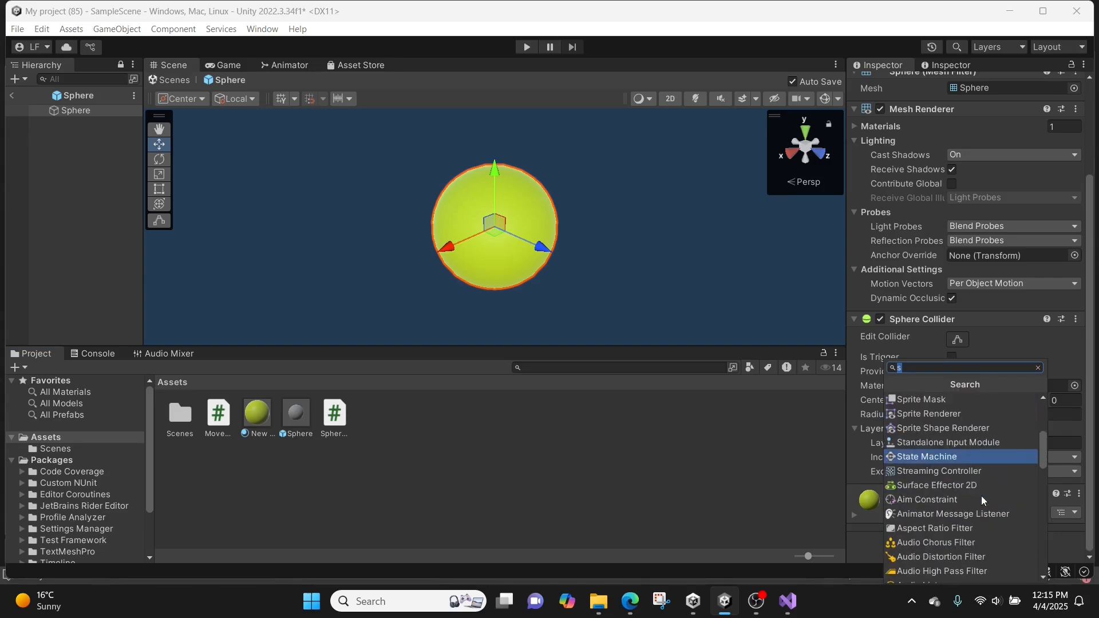
scroll(973, 497, down, 4)
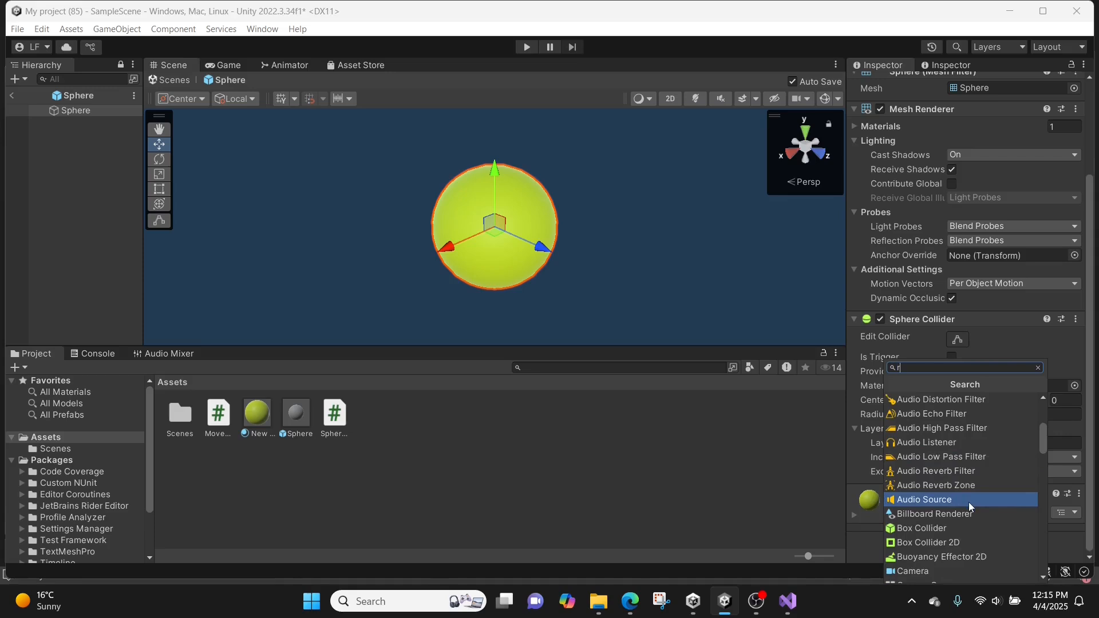
text(i)
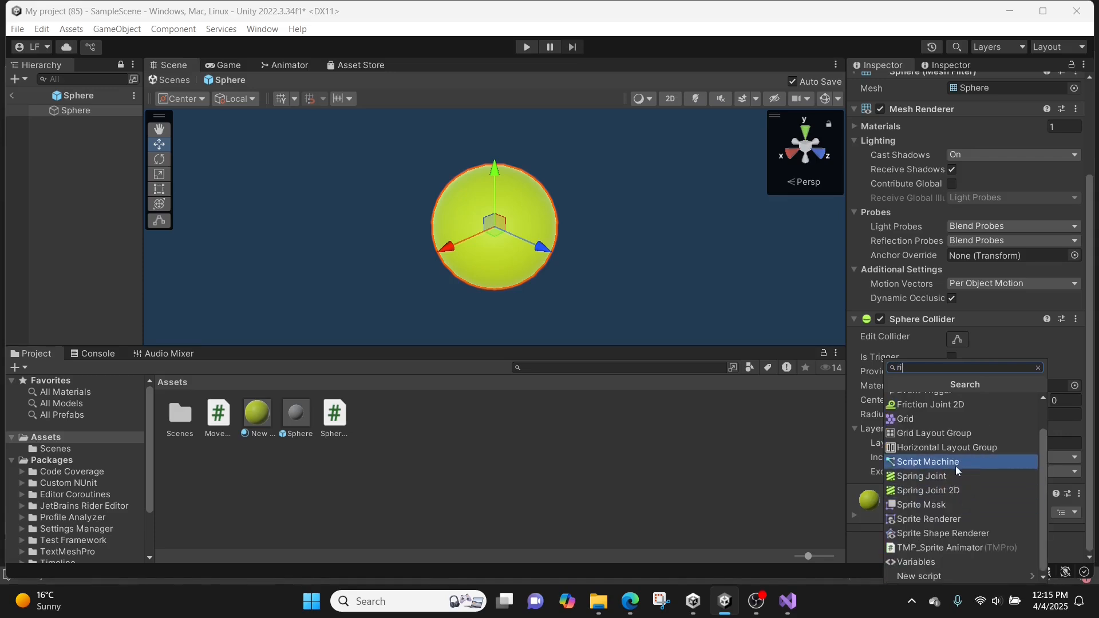
text(g)
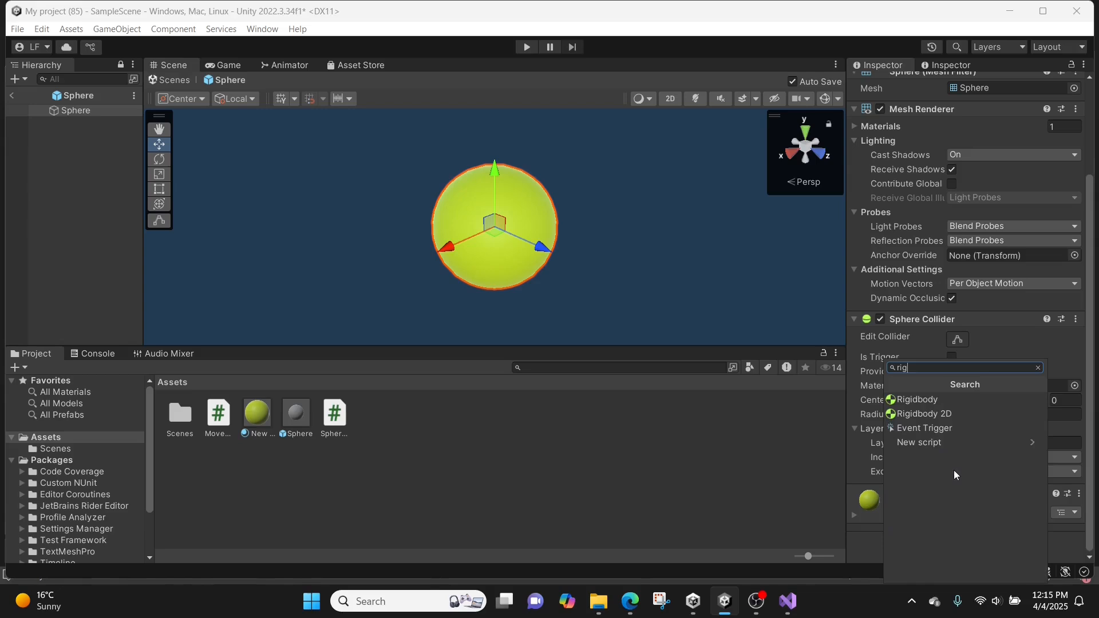
click(948, 394)
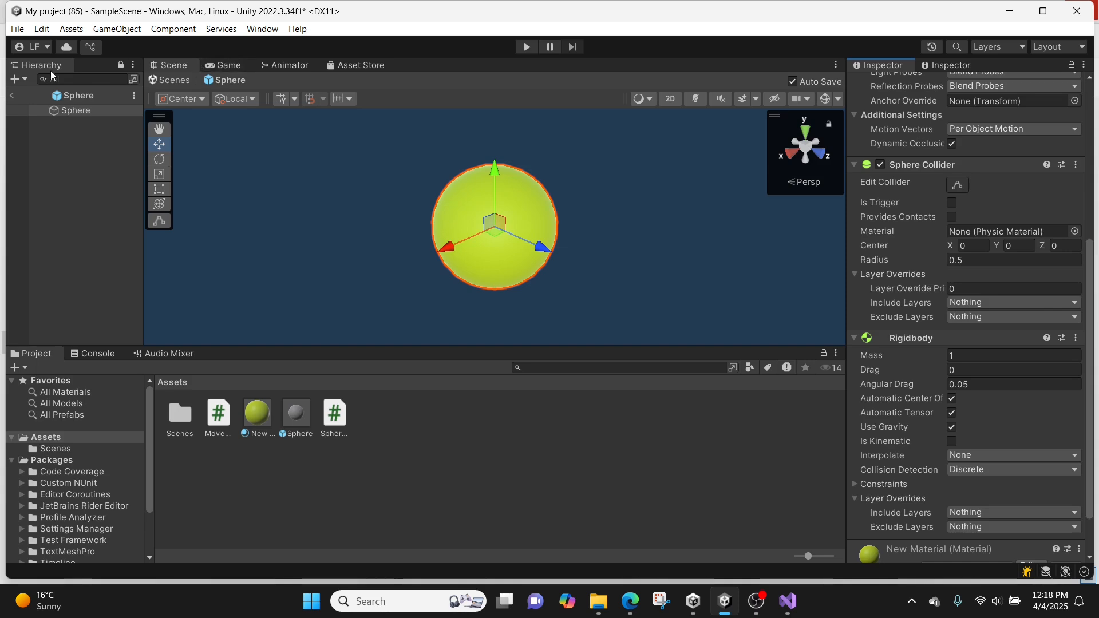
click(12, 95)
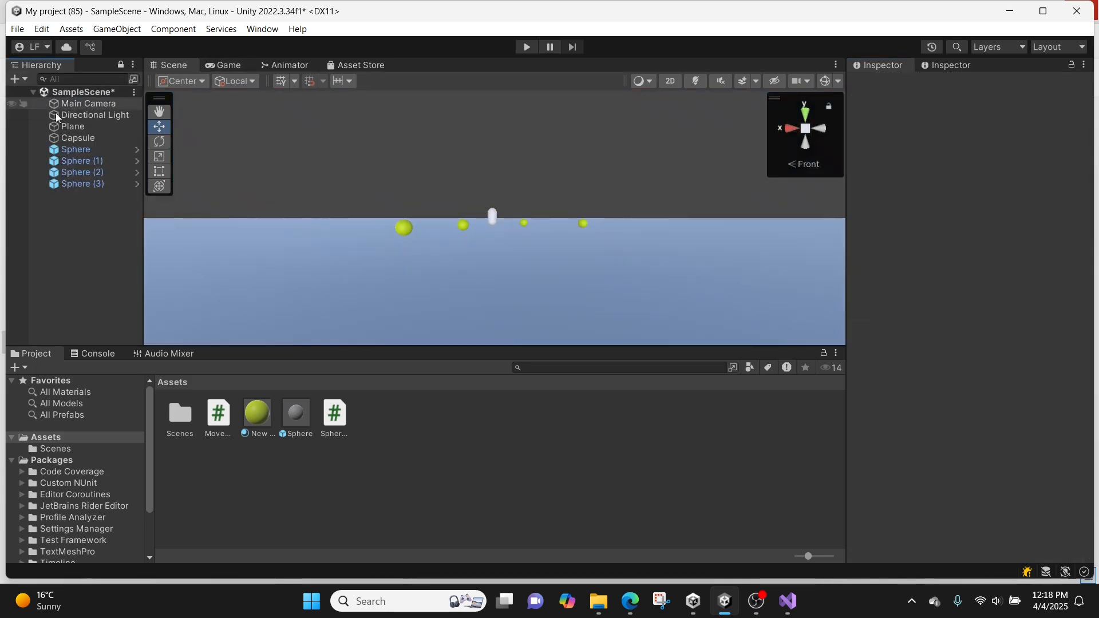
Examine the Sphere Collider and Rigidbody components on each of the four sphere instances in the scene
click(464, 225)
scroll(985, 241, down, 2)
scroll(985, 242, down, 3)
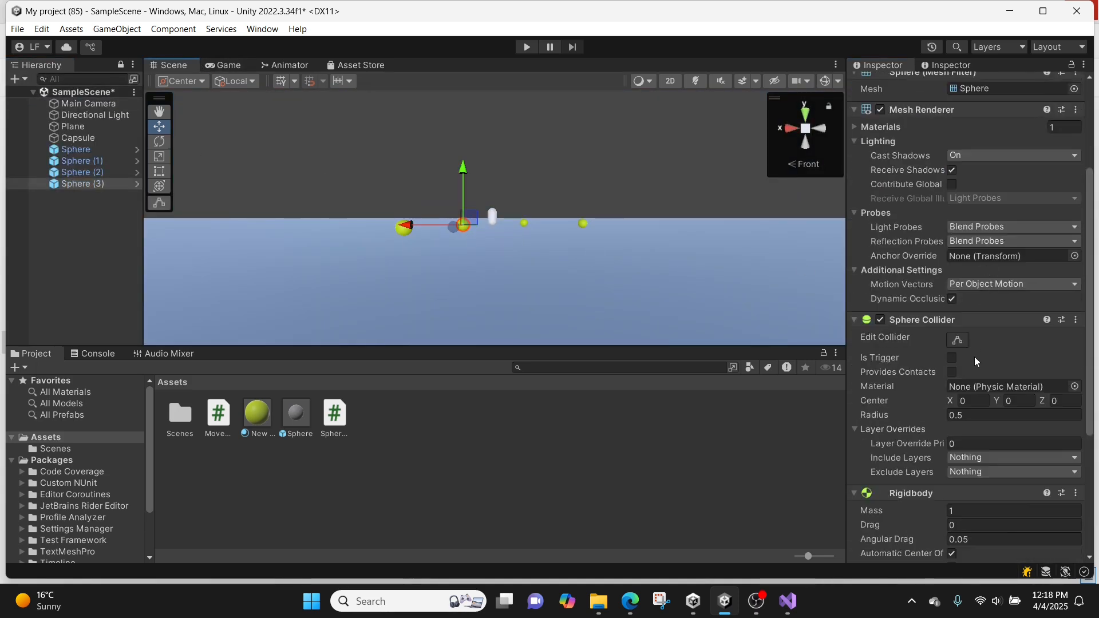
click(521, 222)
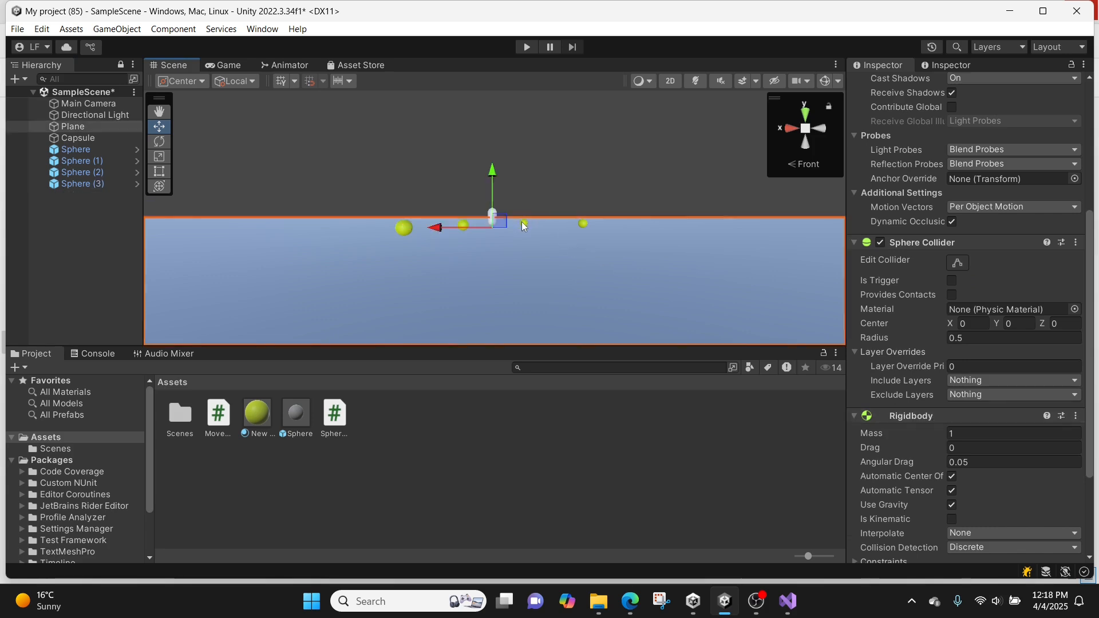
scroll(928, 243, down, 2)
scroll(940, 246, down, 2)
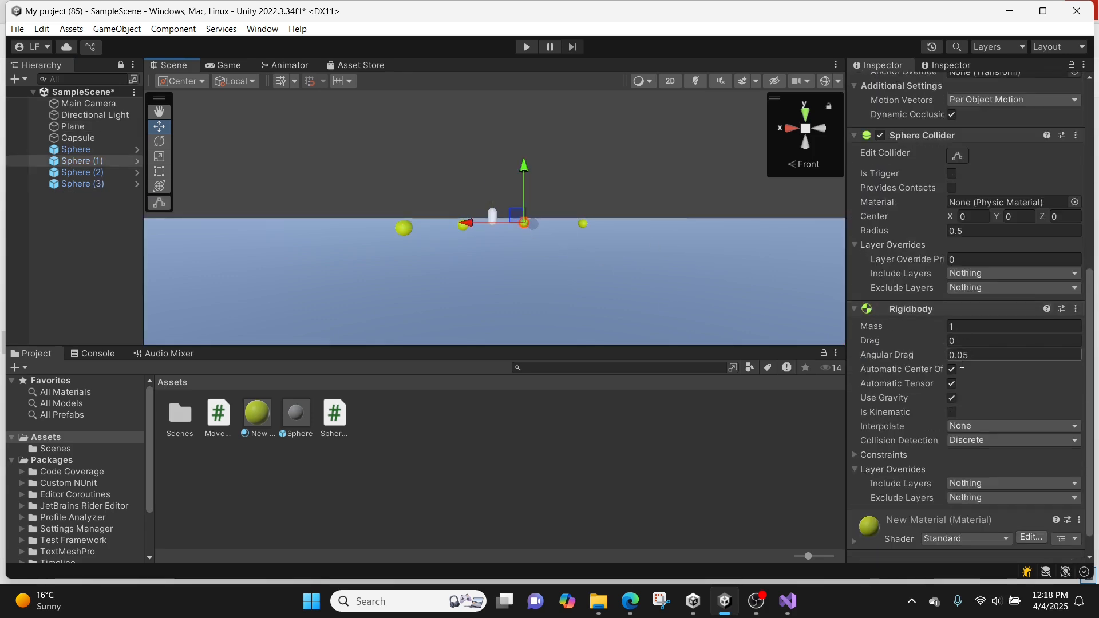
click(585, 224)
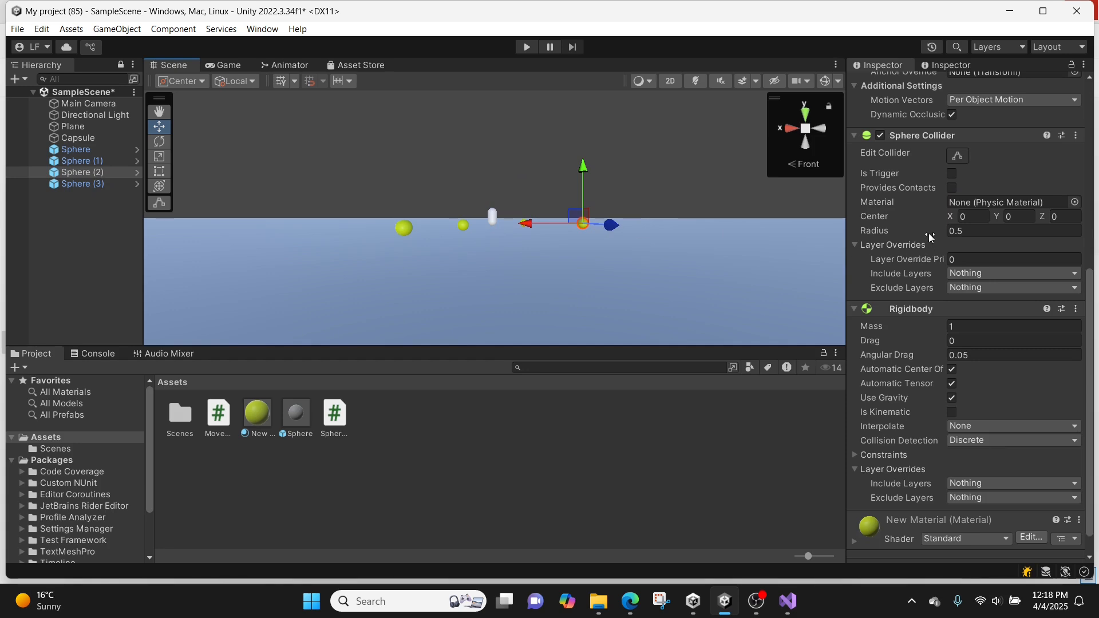
click(402, 228)
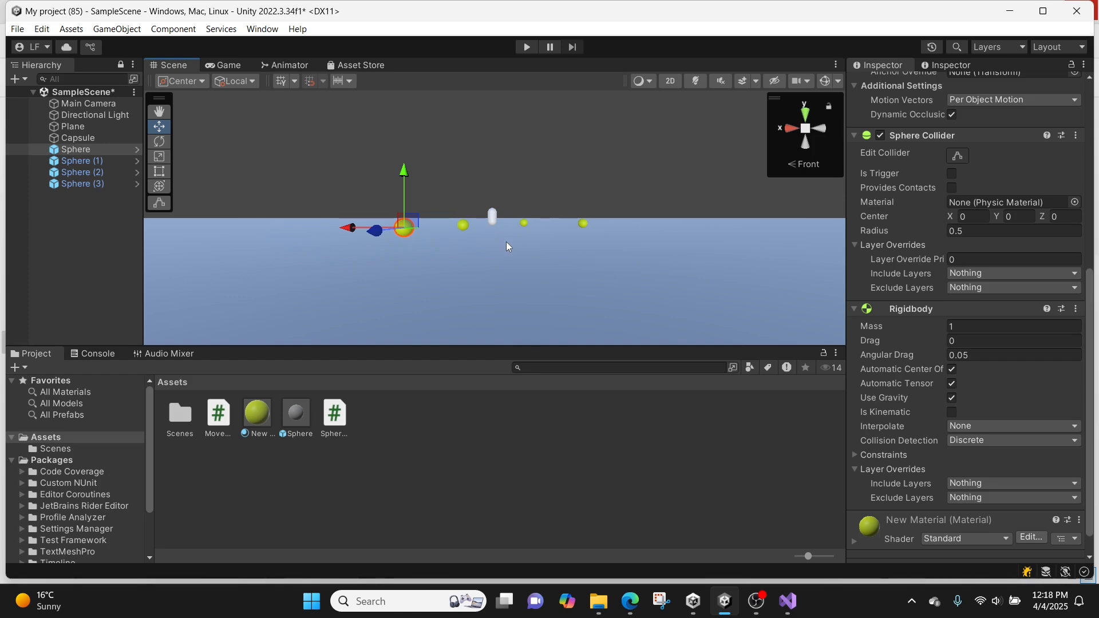
Run the game and steer the capsule into the yellow spheres on both sides to test the collisions
click(524, 48)
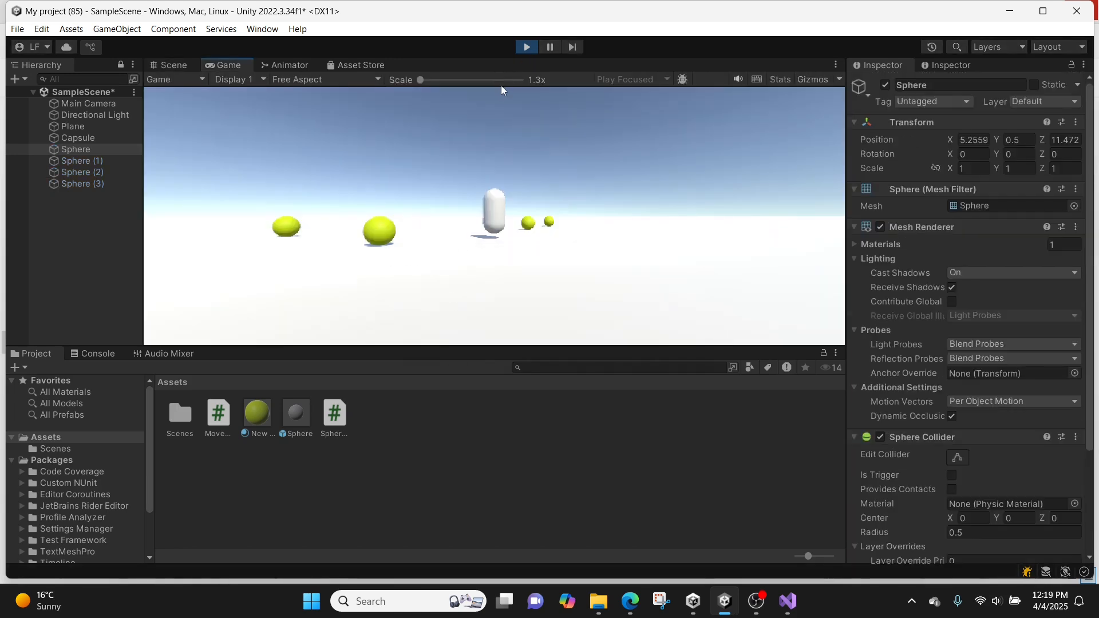
key(Left)
key(Up)
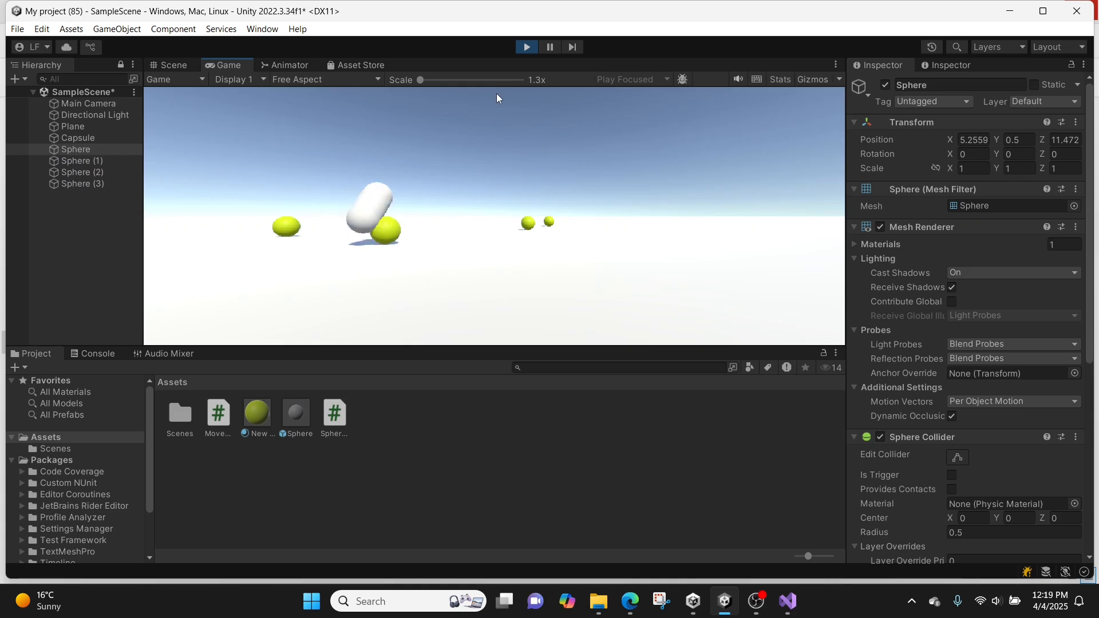
key(Right)
key(Left)
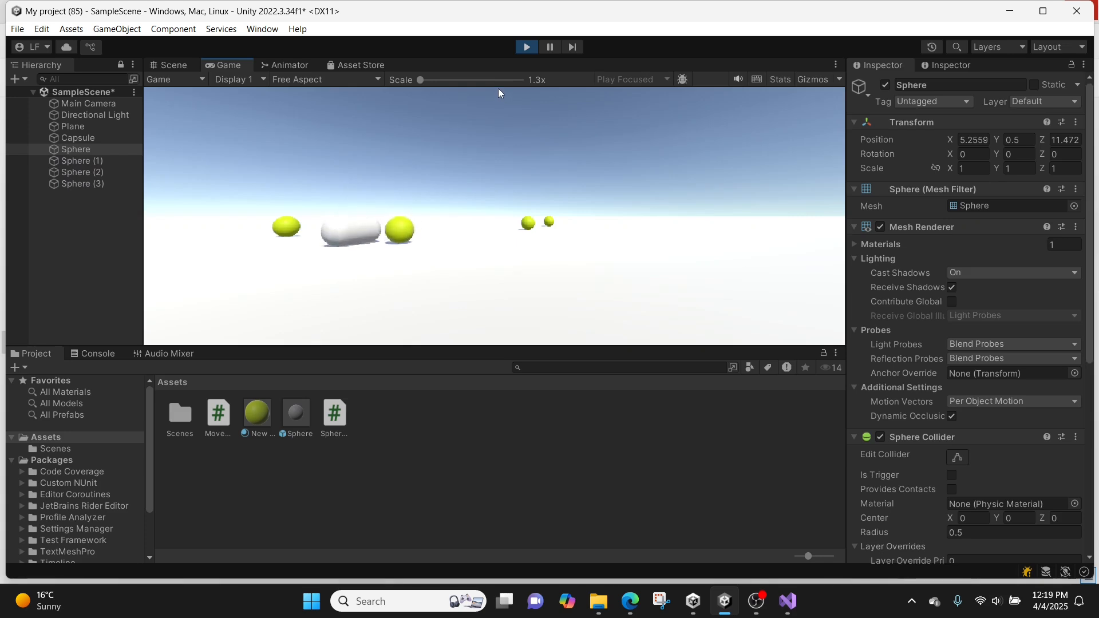
key(Right)
key(Up)
key(Left)
key(Left)
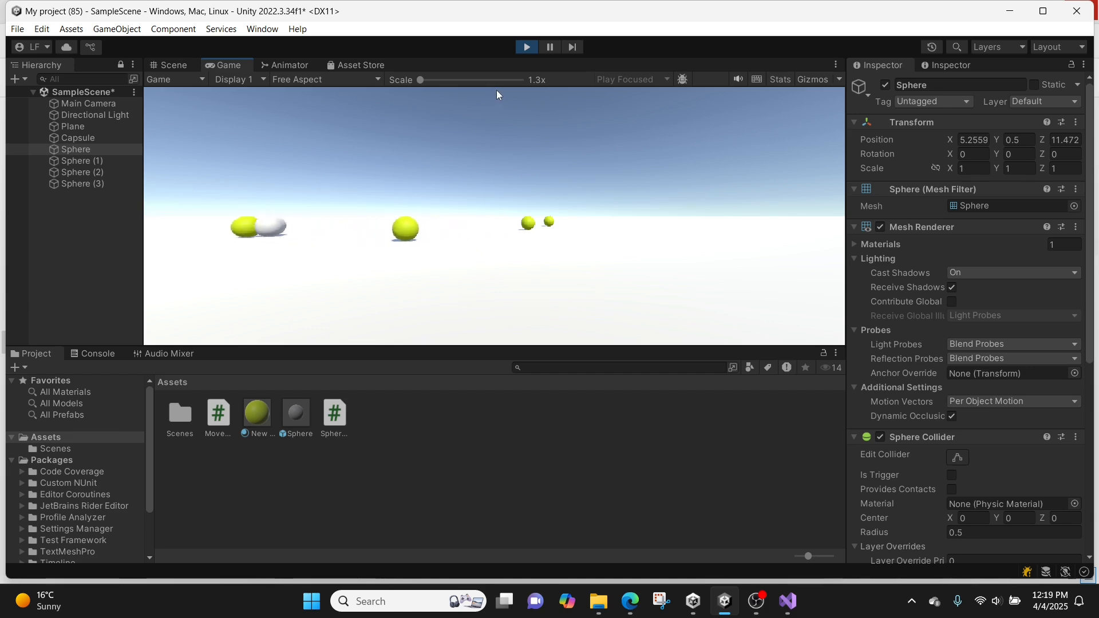
key(Right)
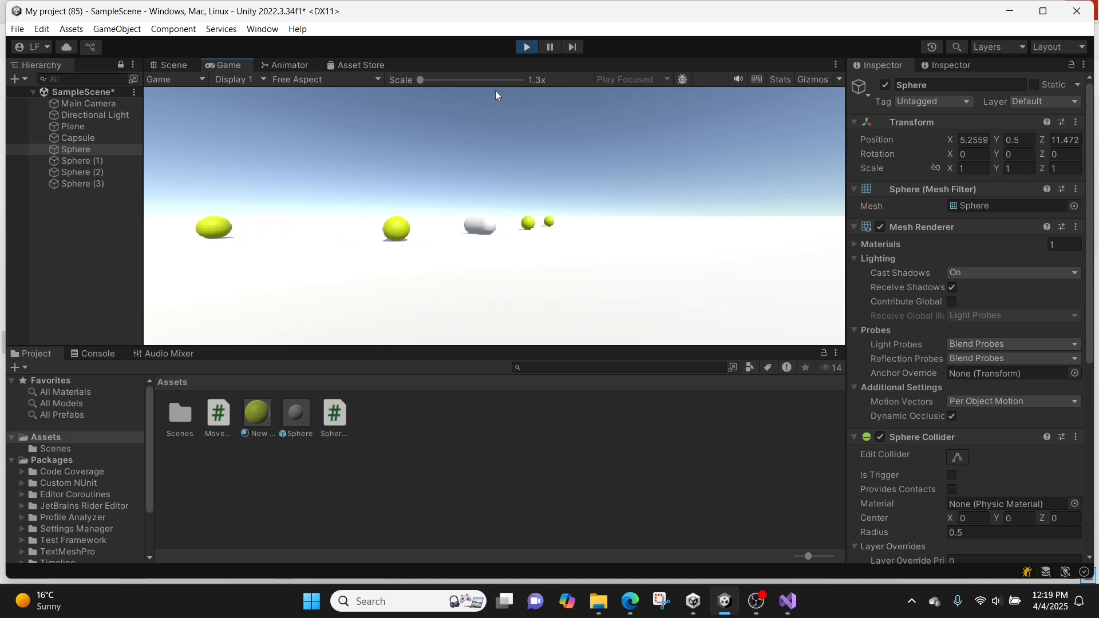
key(Left)
key(Right)
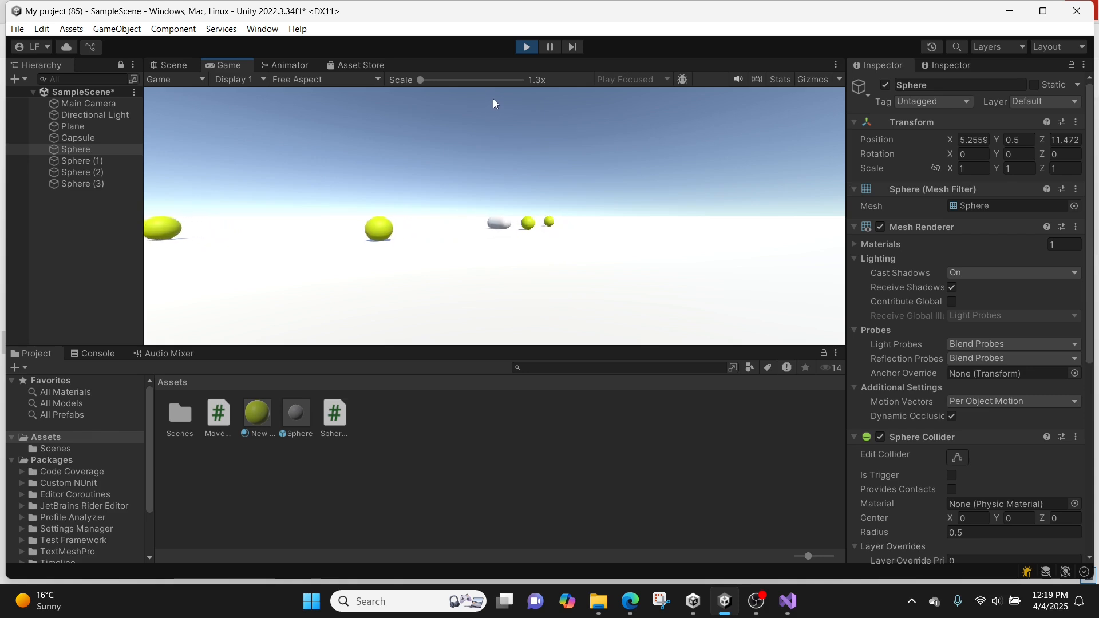
key(Left)
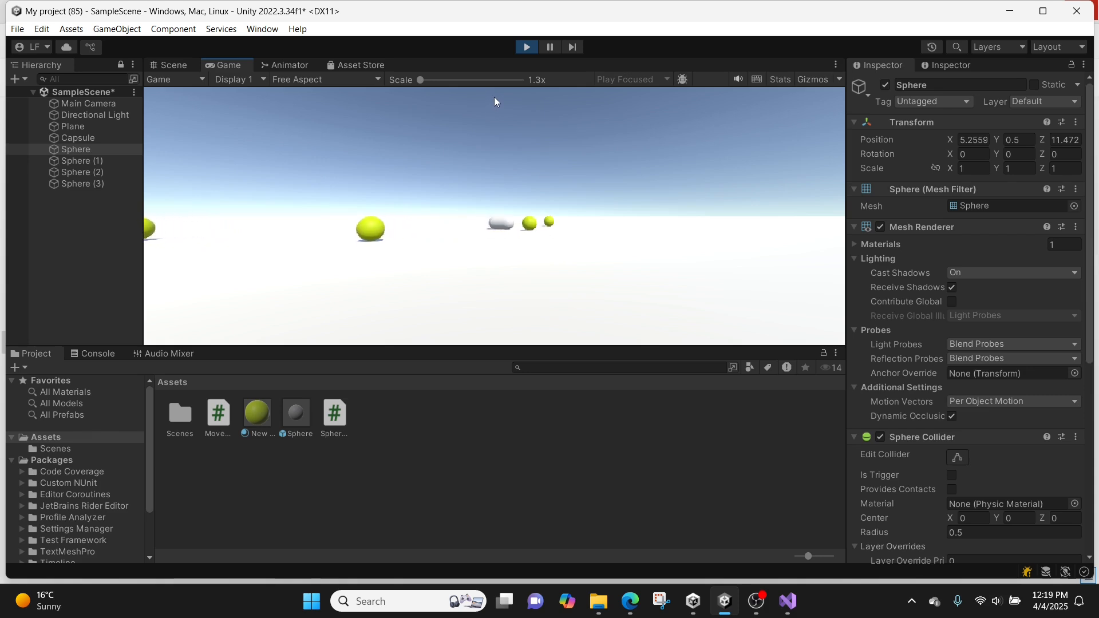
key(Up)
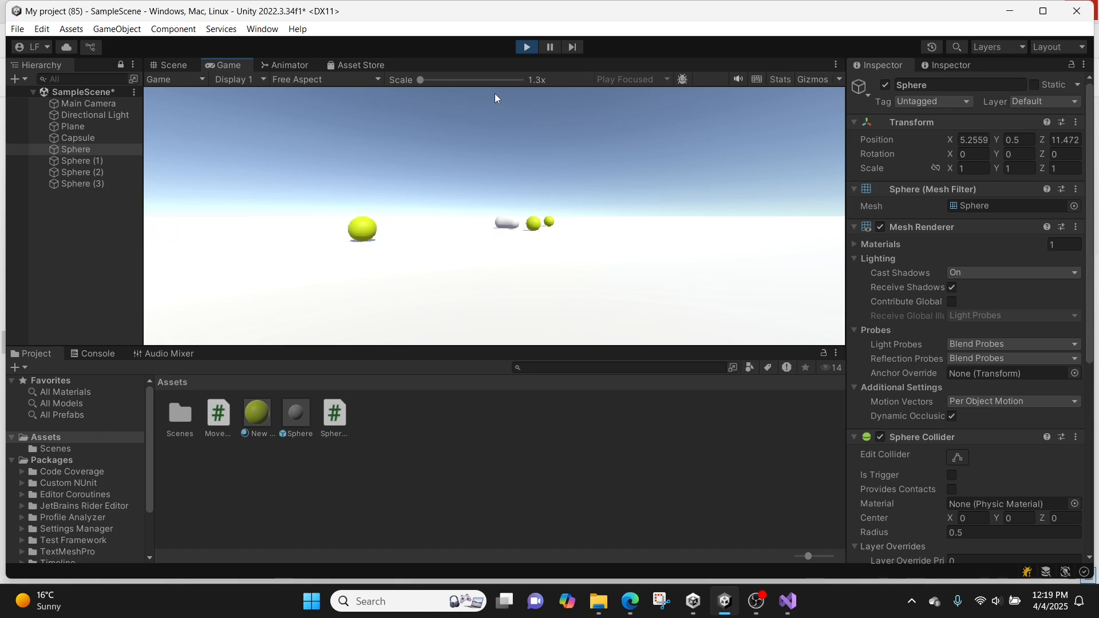
key(Down)
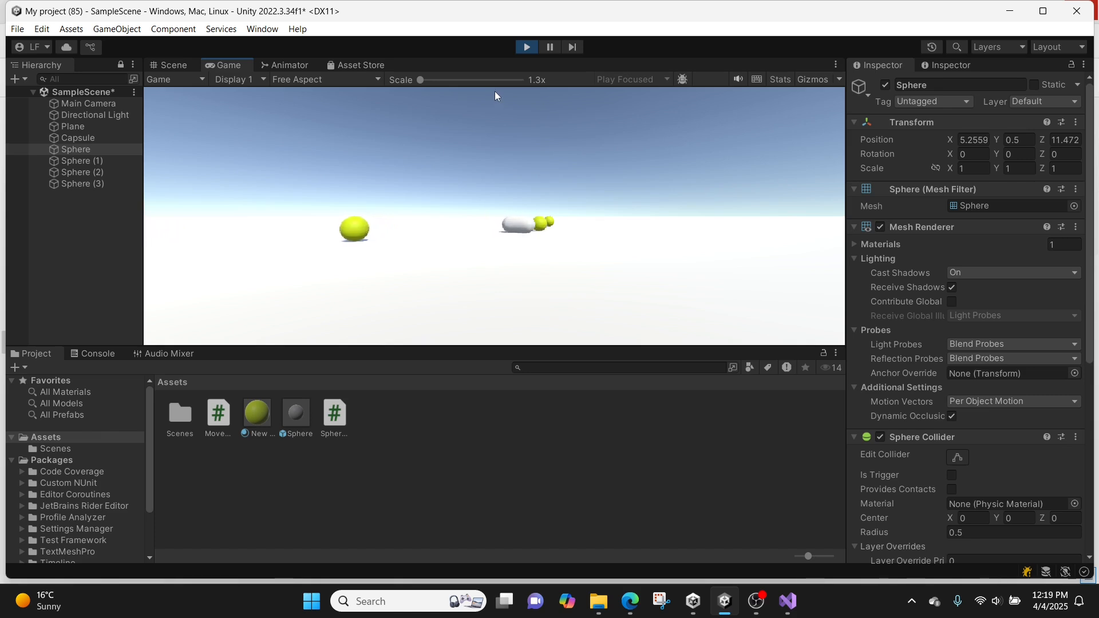
key(Up)
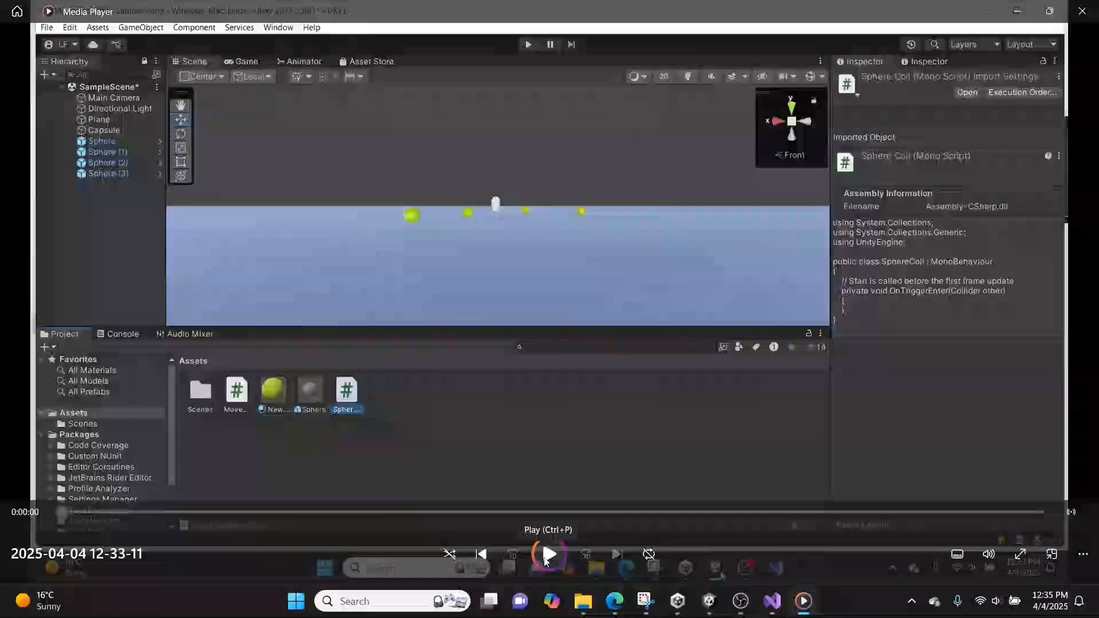
click(547, 554)
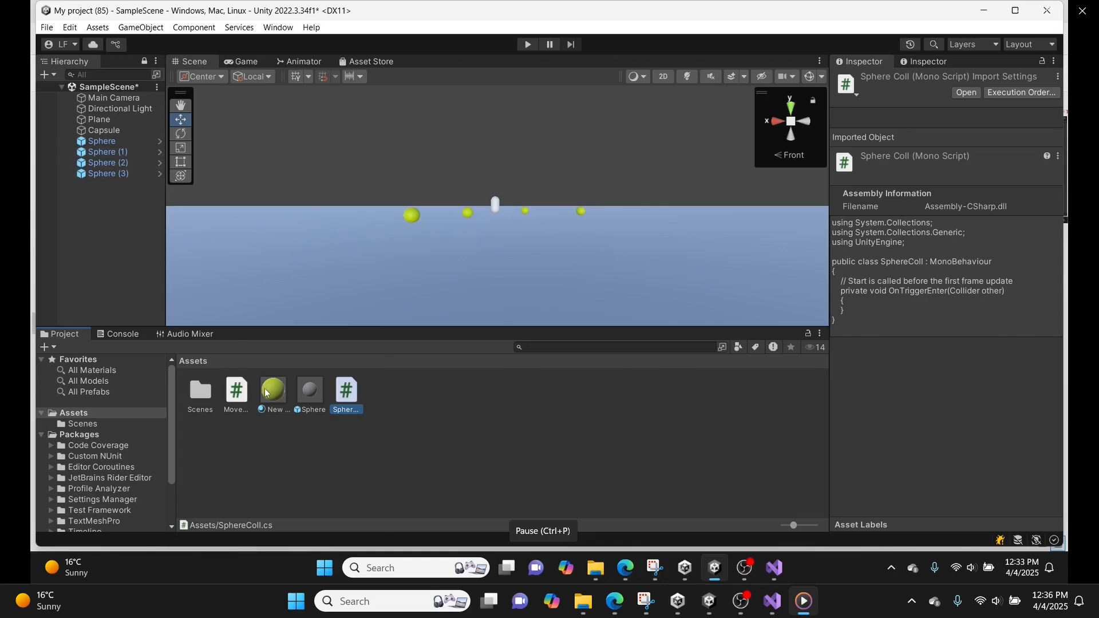
Remove the Rigidbody component from the Sphere prefab and check the change on the Sphere instance in the scene
double_click(308, 393)
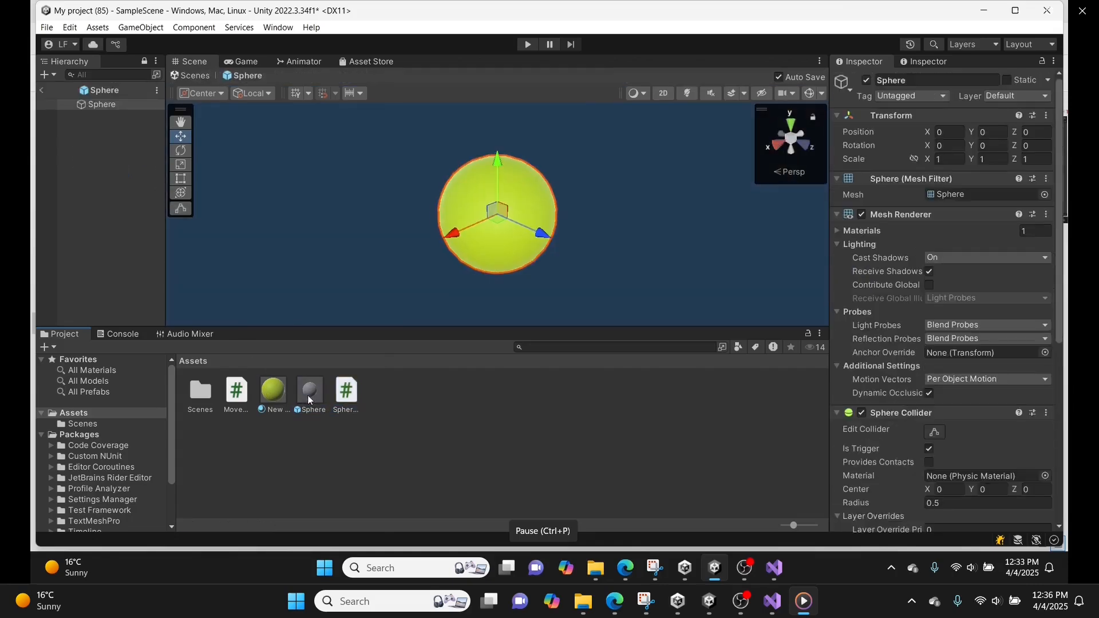
scroll(1011, 293, down, 5)
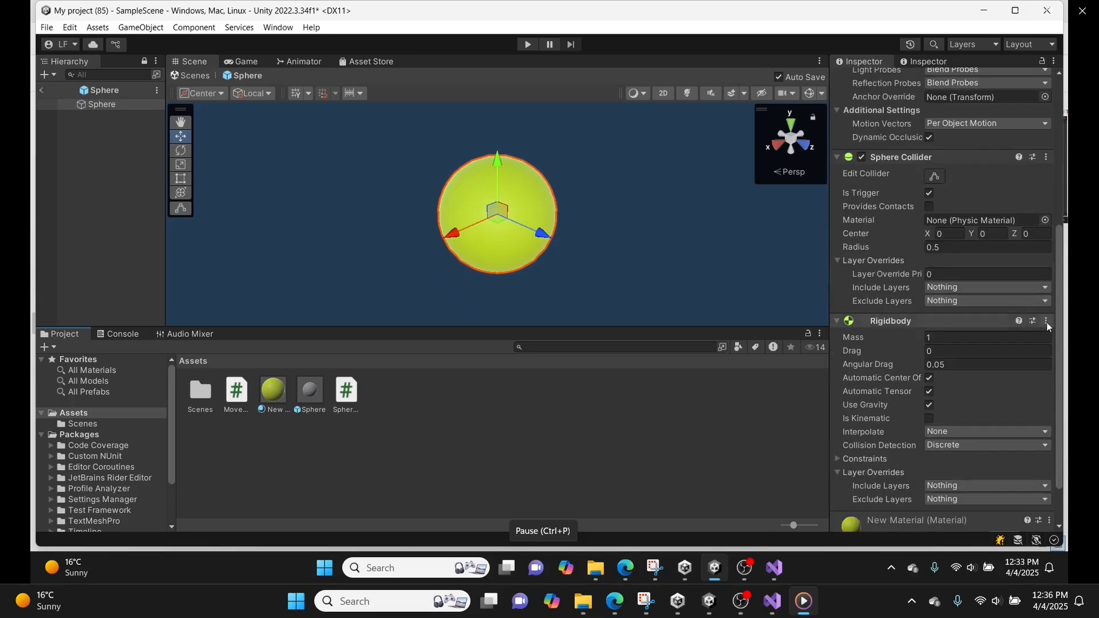
click(1046, 323)
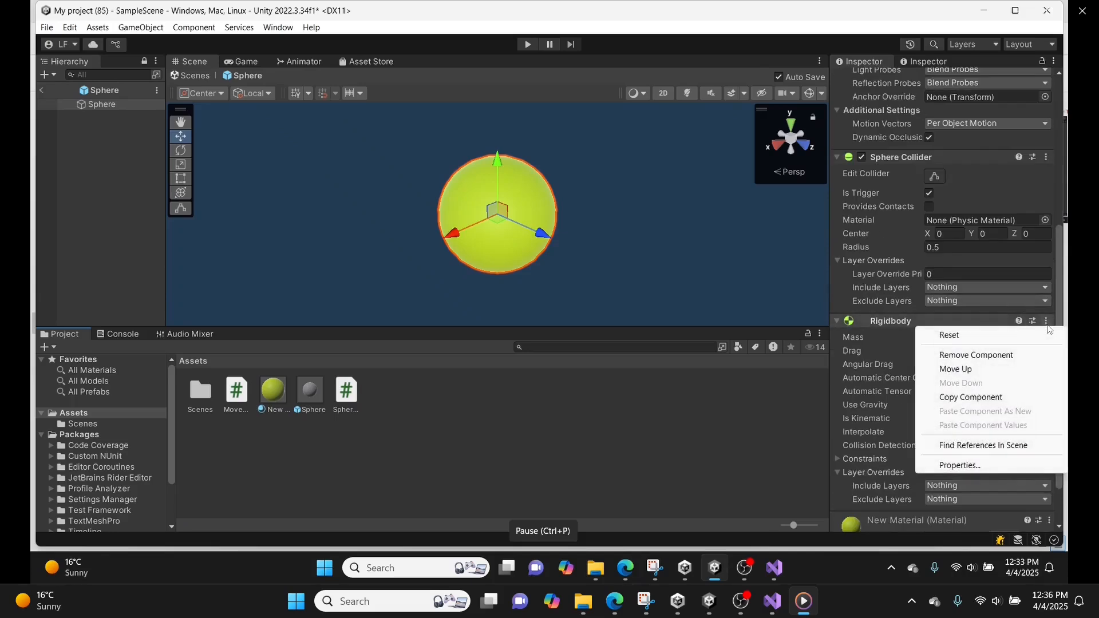
click(1035, 355)
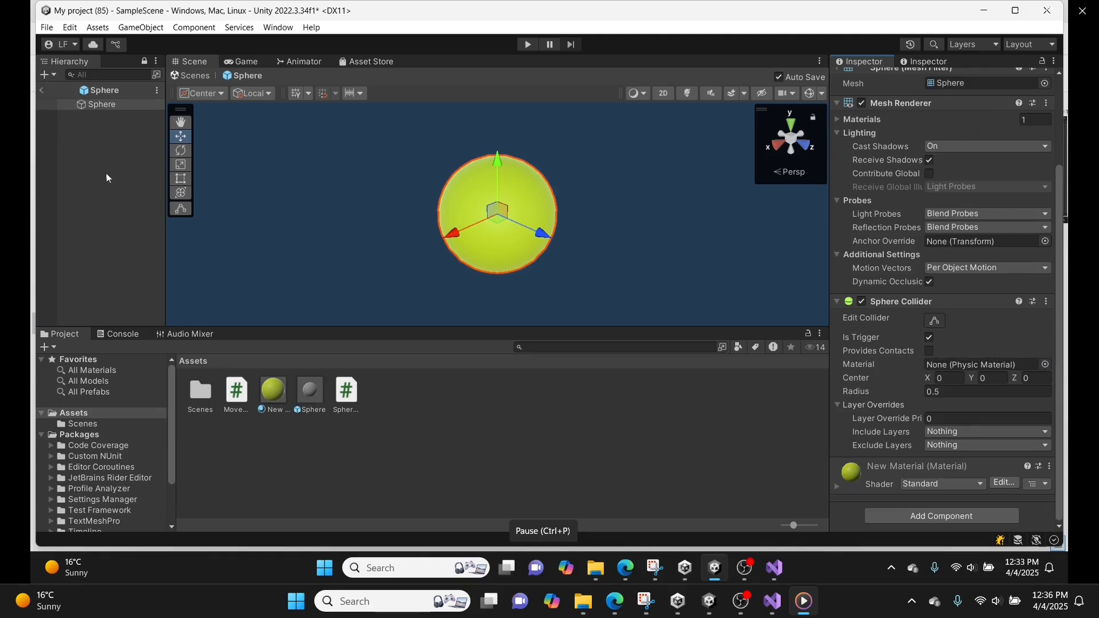
click(42, 90)
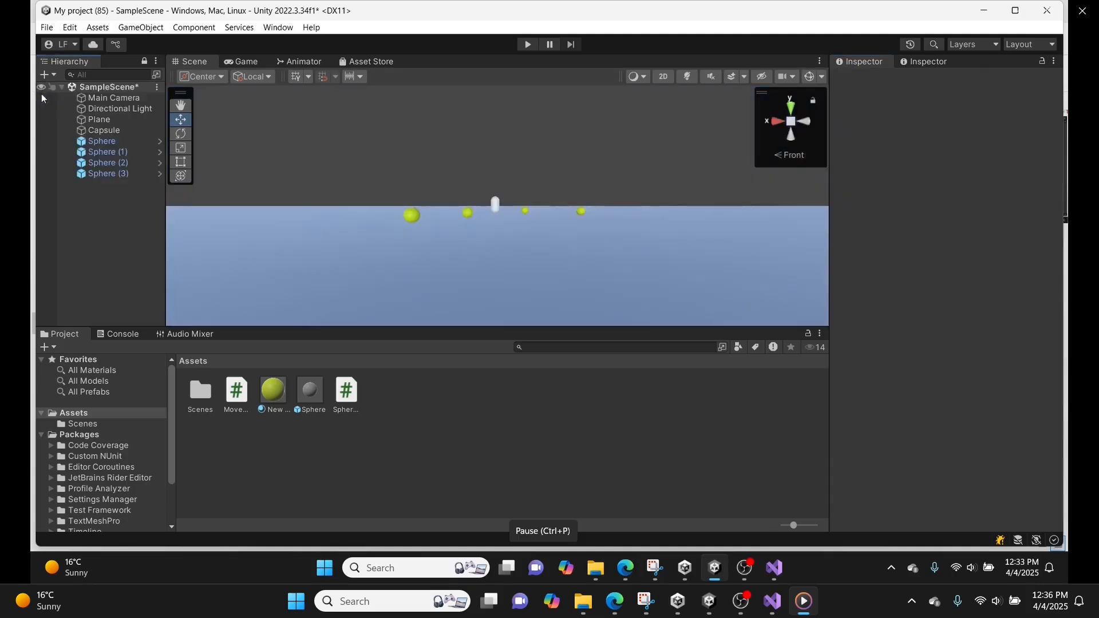
click(411, 216)
scroll(917, 270, down, 5)
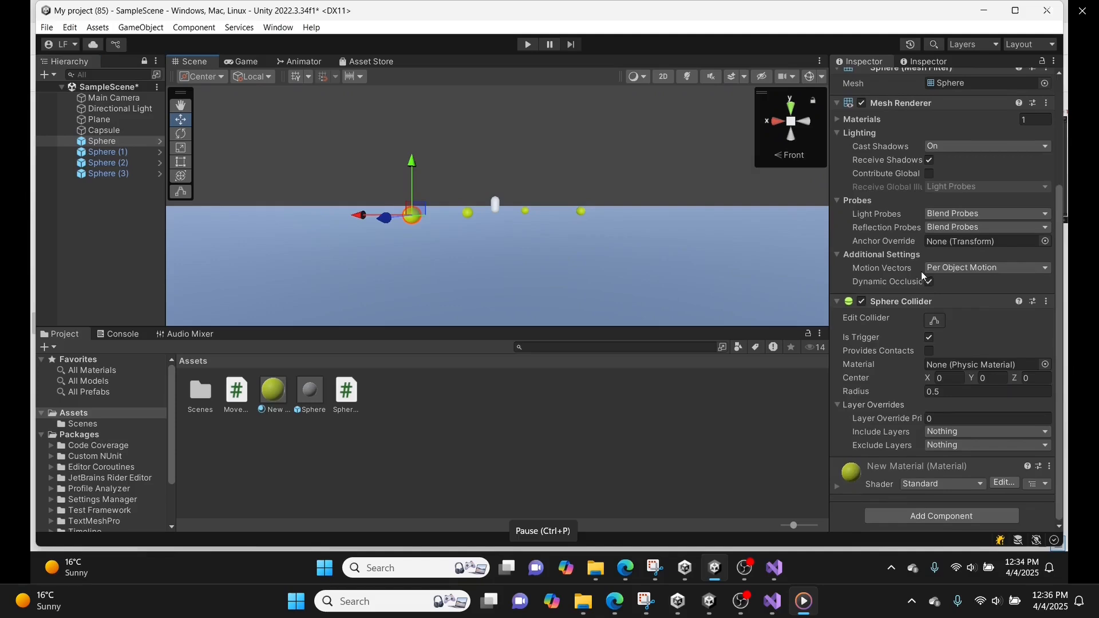
Examine the Sphere Collider settings on each of the sphere instances in the scene
scroll(916, 305, up, 4)
scroll(916, 309, down, 3)
click(466, 213)
click(527, 211)
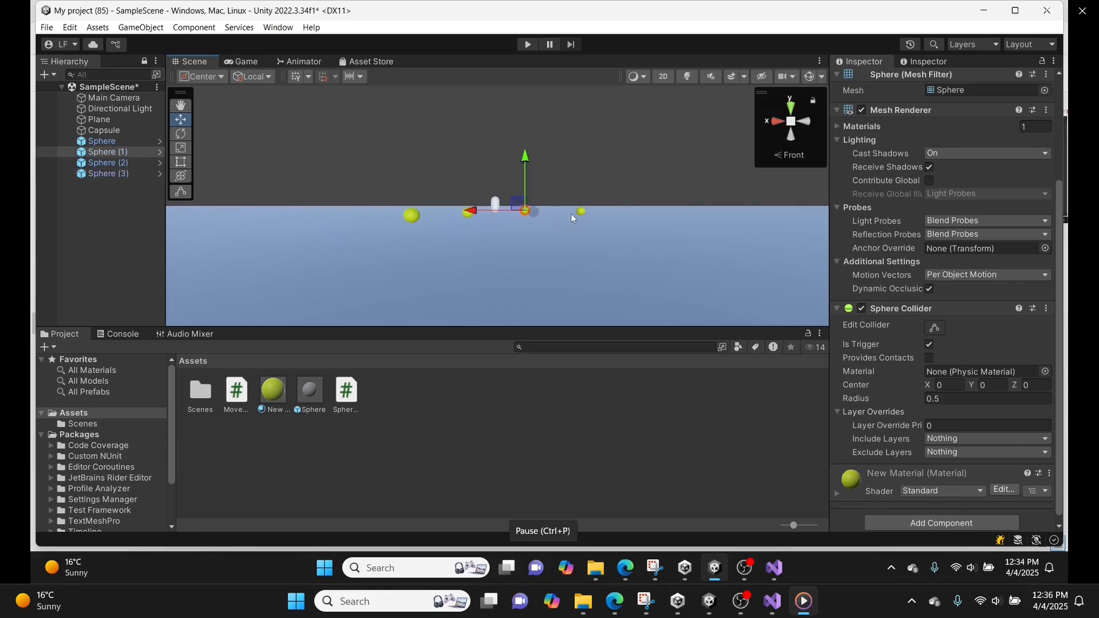
click(579, 212)
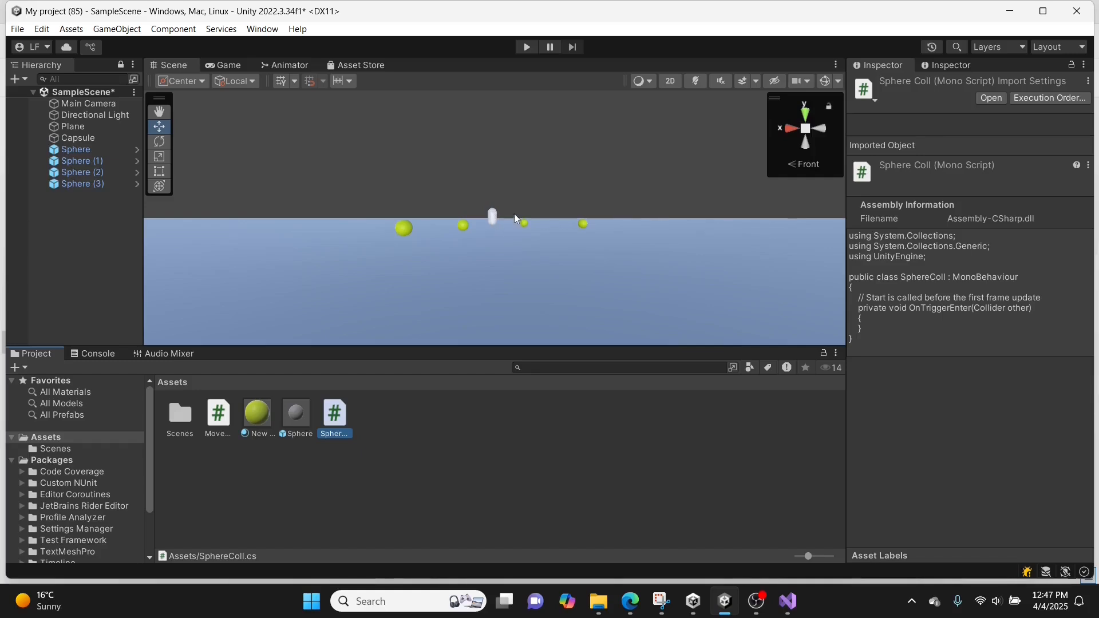
Set the Capsule's tag to Player
click(104, 135)
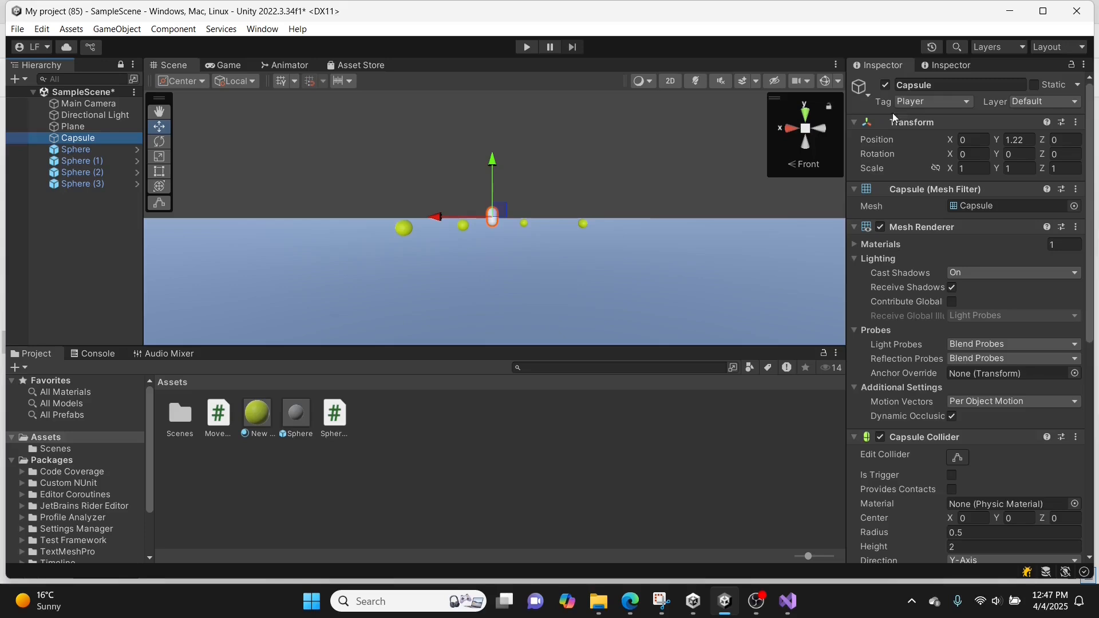
click(939, 101)
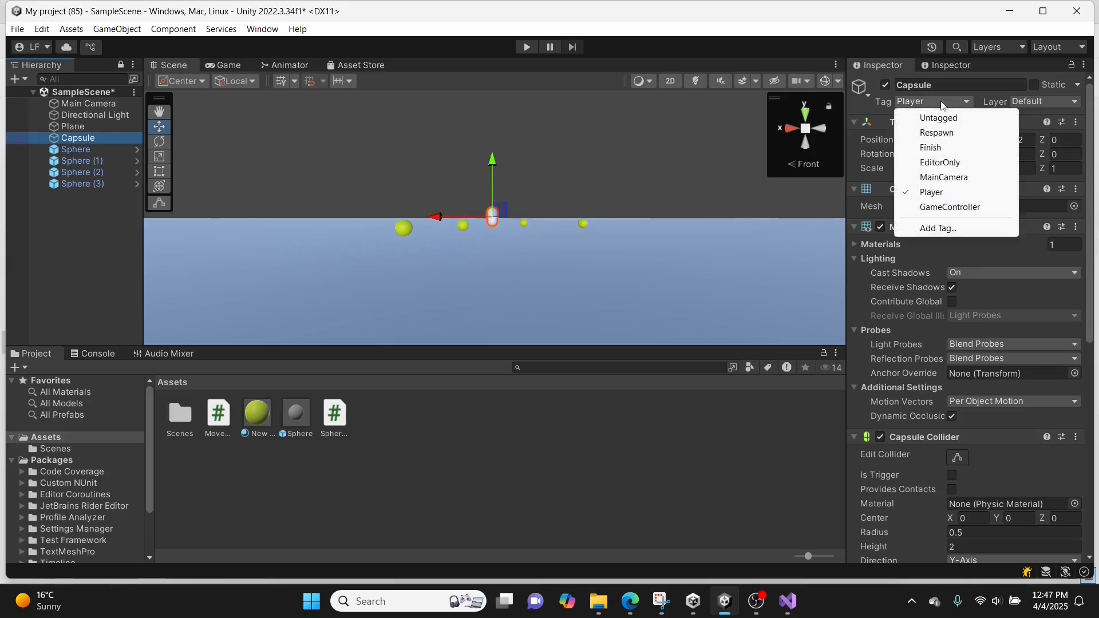
click(930, 192)
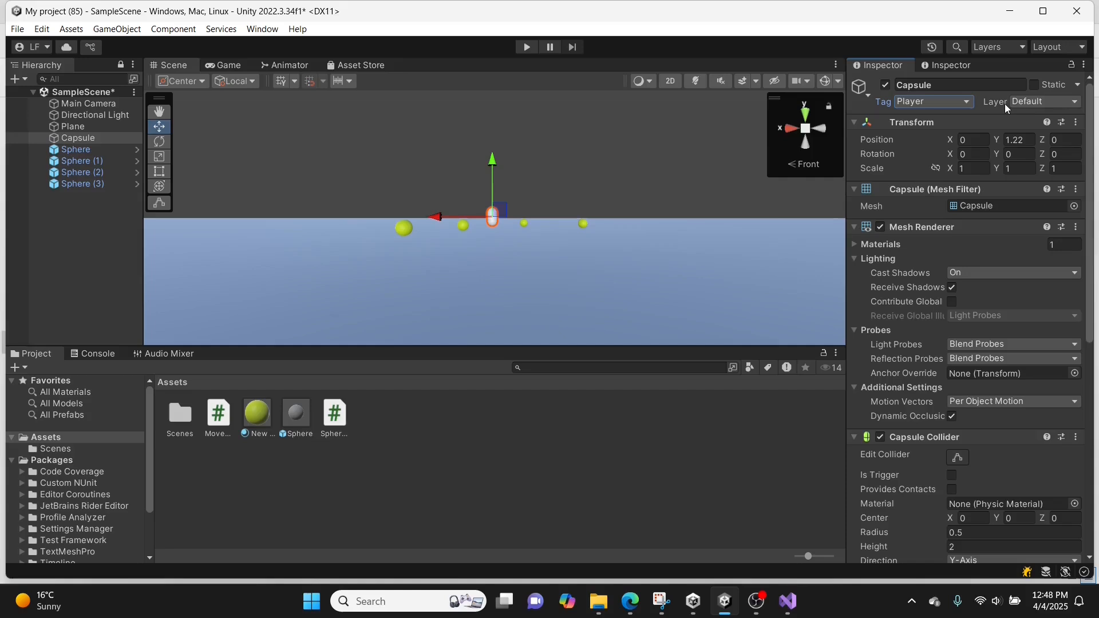
Add a new layer named Player as User Layer 3
click(1030, 101)
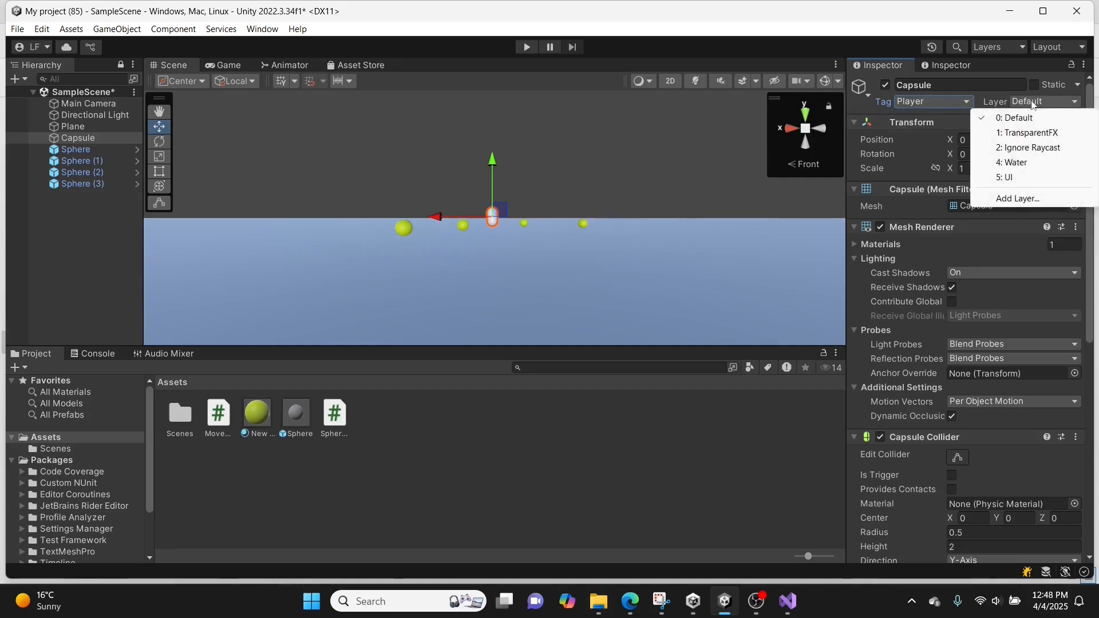
click(1031, 198)
click(972, 207)
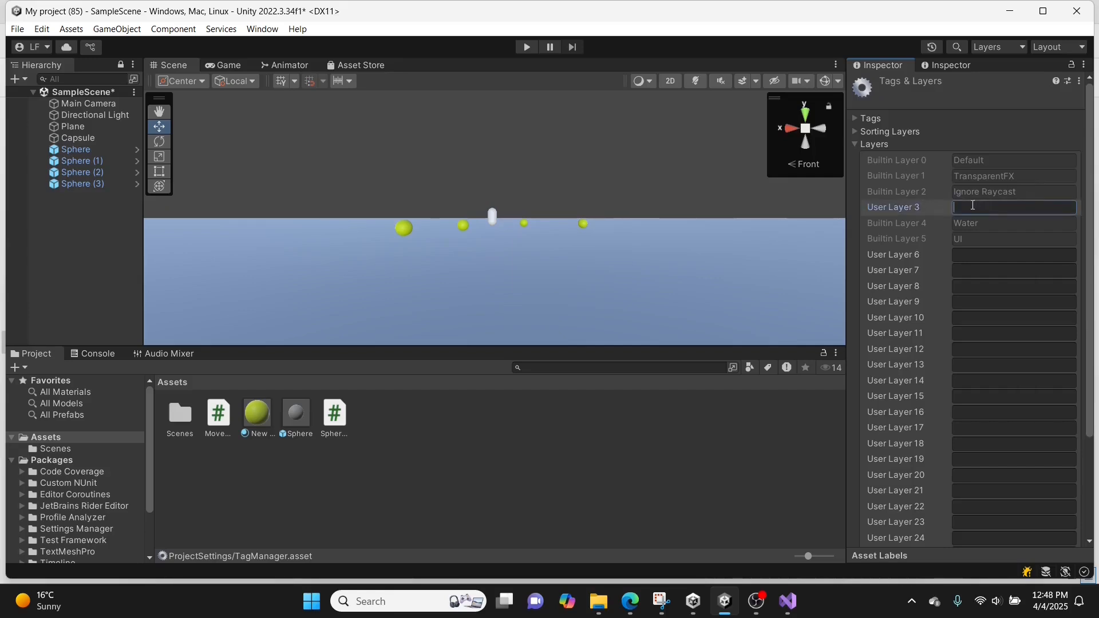
text(Player)
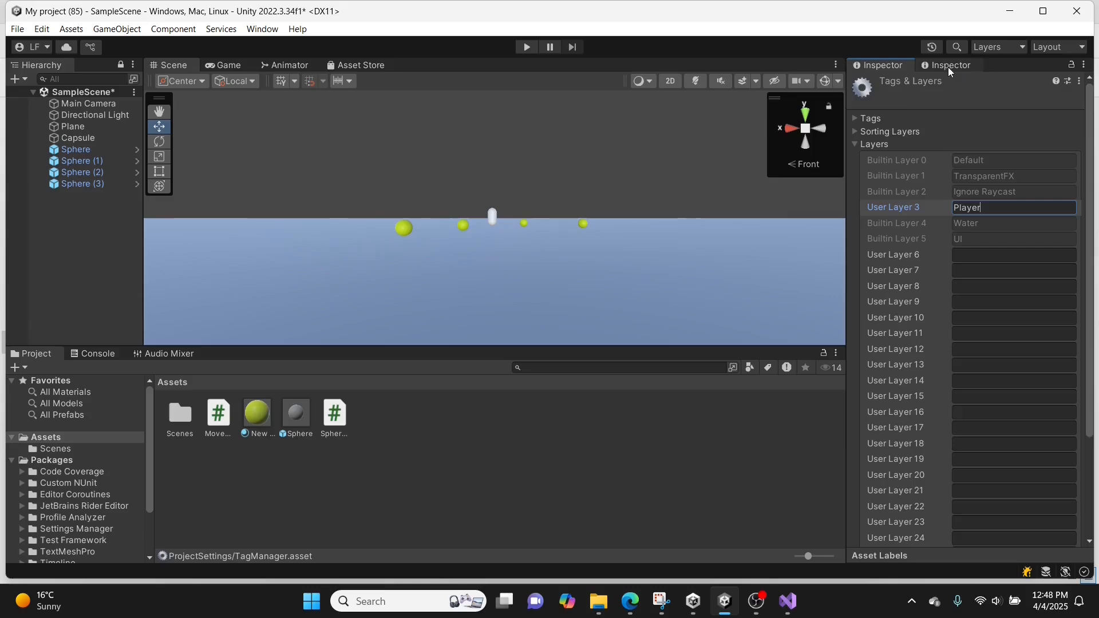
Put the Capsule on the Player layer and switch it back to the Default layer
click(97, 137)
click(1036, 101)
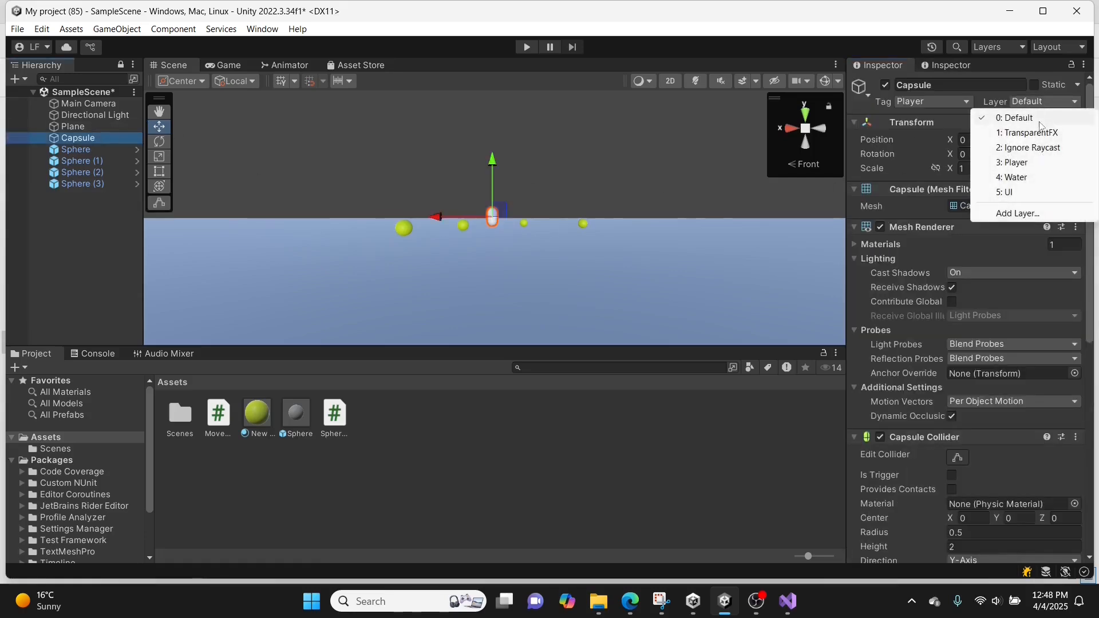
click(1028, 160)
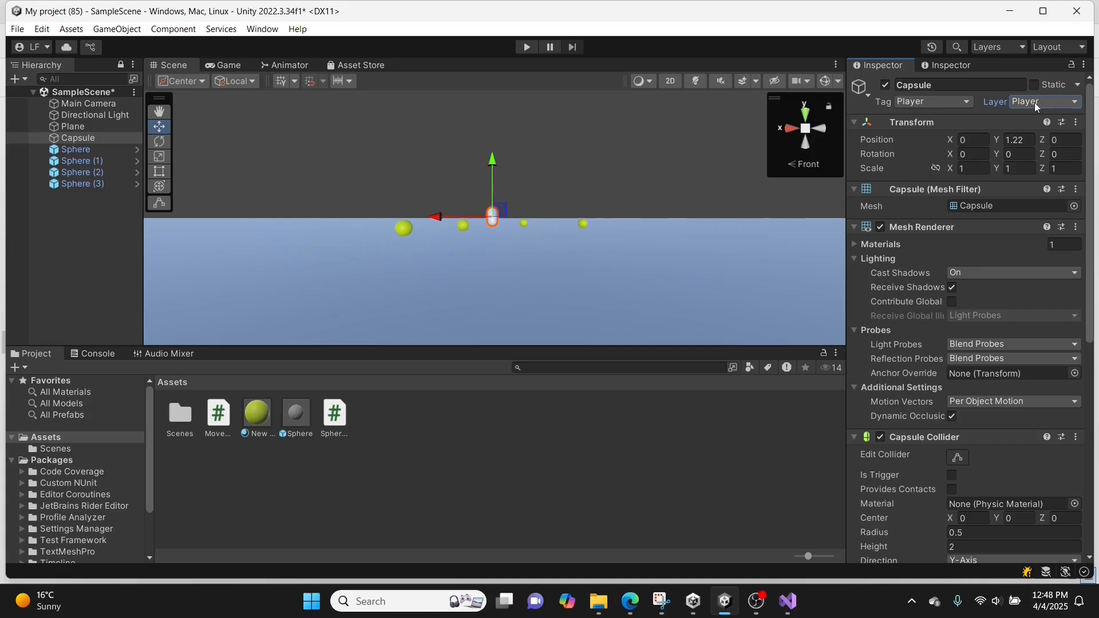
click(1073, 107)
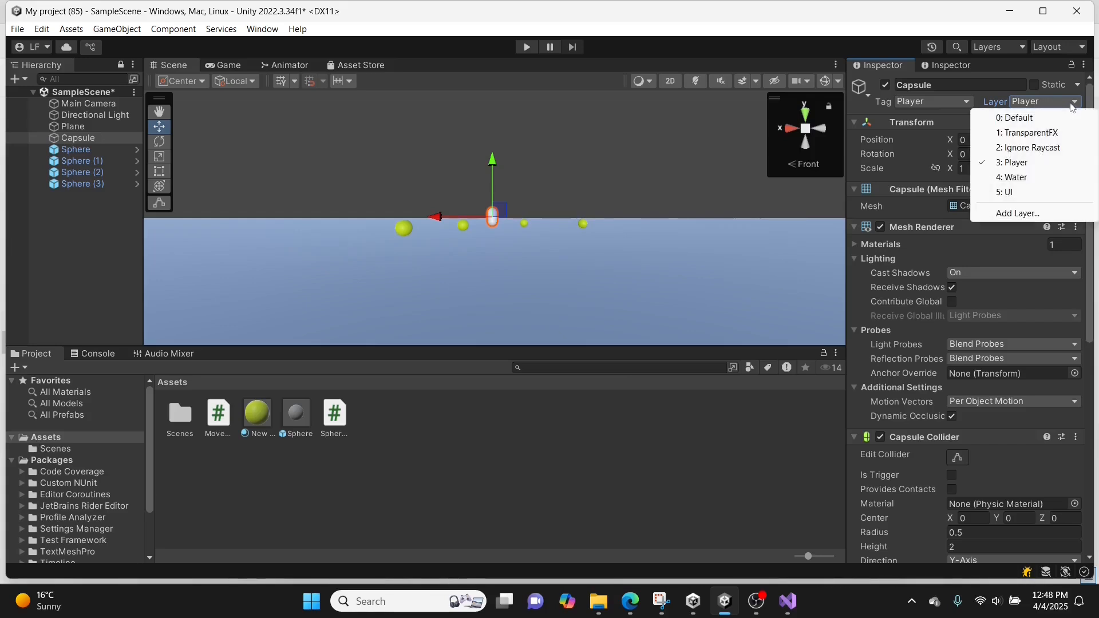
click(1058, 119)
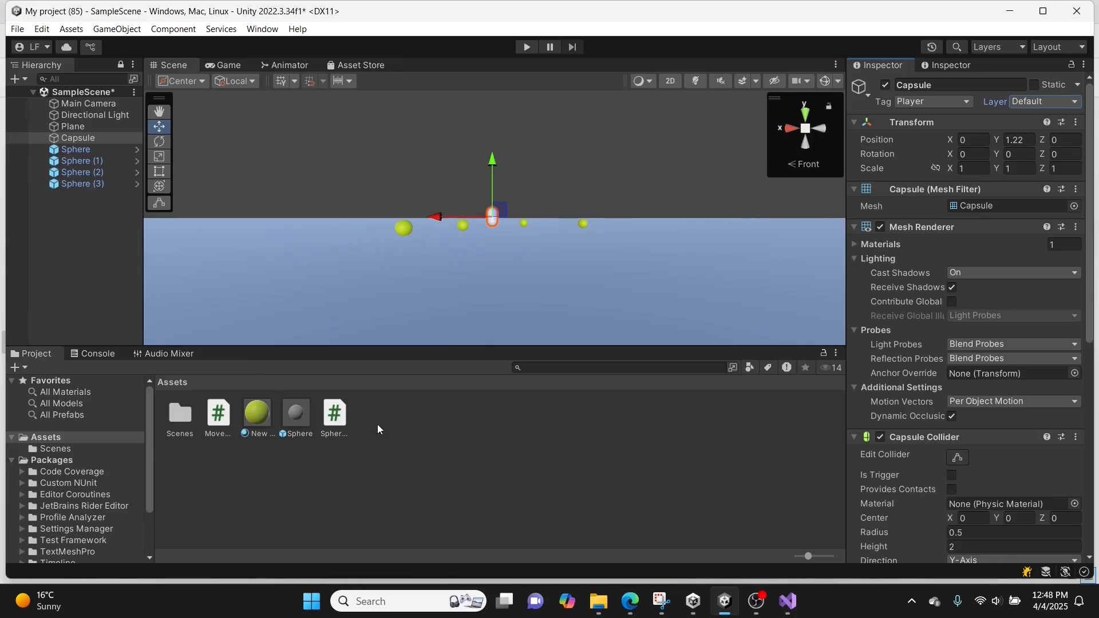
In the SphereColl script, make OnTriggerEnter call Destroy(gameObject) if other.CompareTag("Player") is true, and save the script
double_click(336, 417)
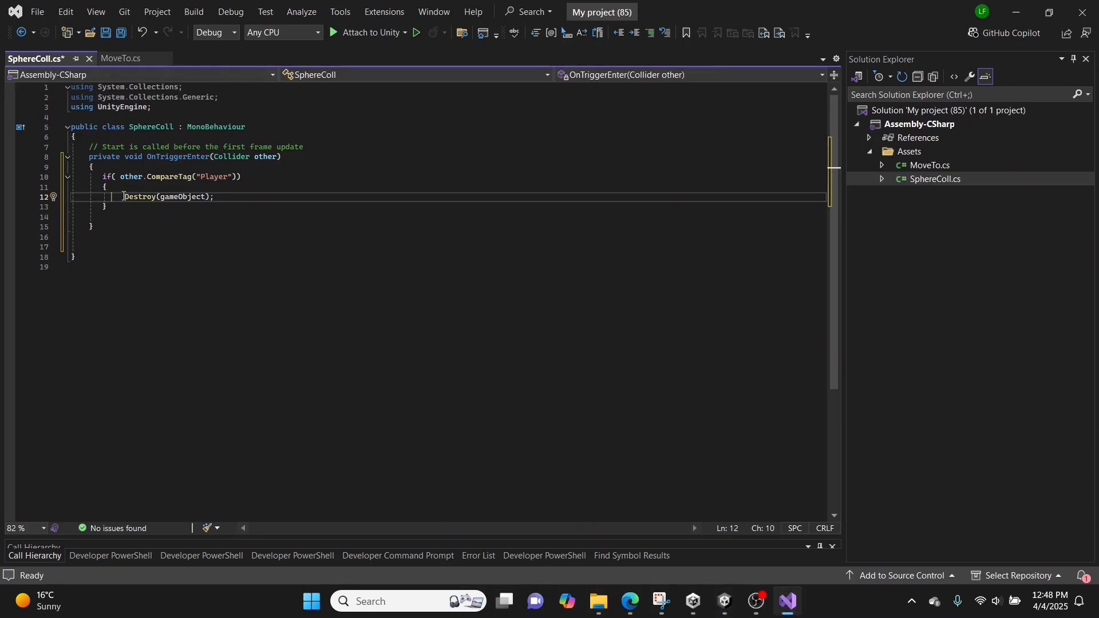
click(103, 176)
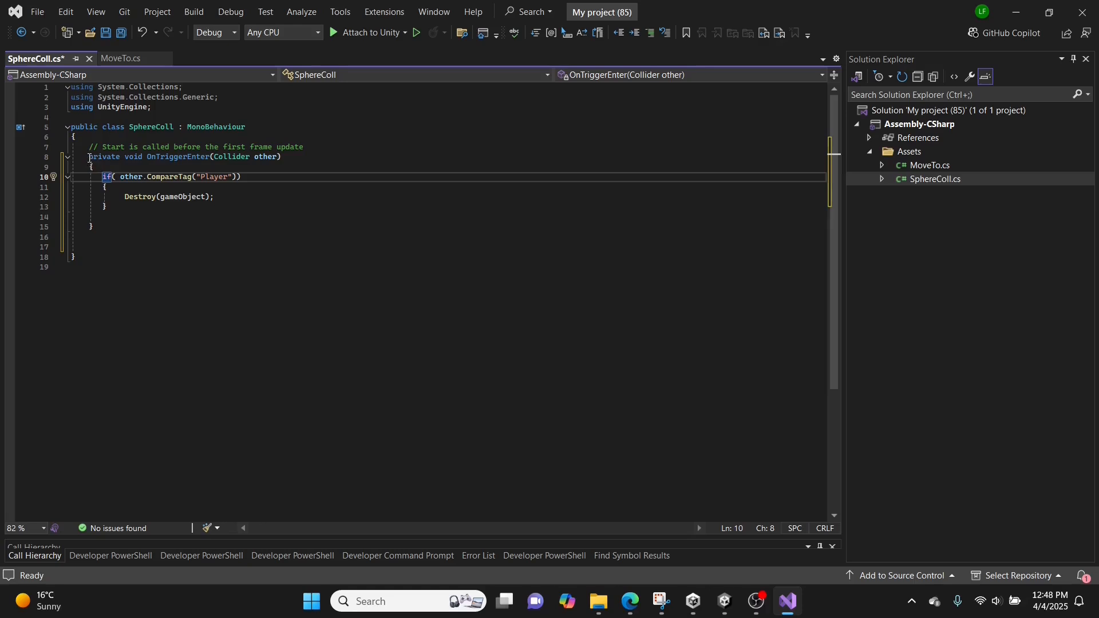
click(88, 157)
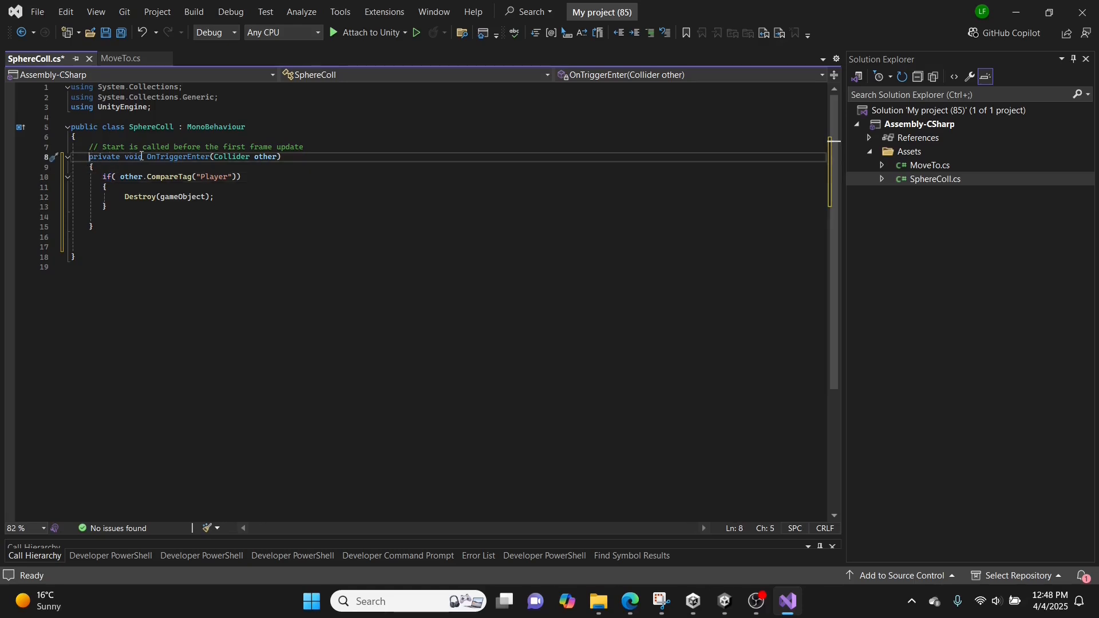
mouse_move(171, 155)
right_click(46, 66)
click(59, 68)
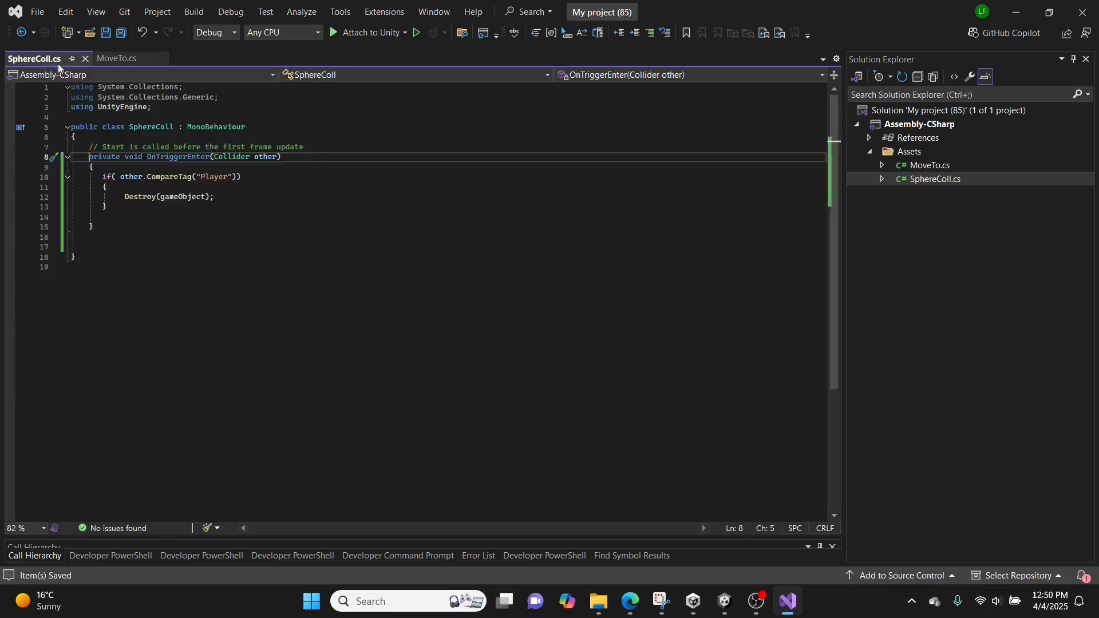
Switch back to Unity and add the Sphere Coll script to the Sphere prefab, returning to the scene
click(724, 601)
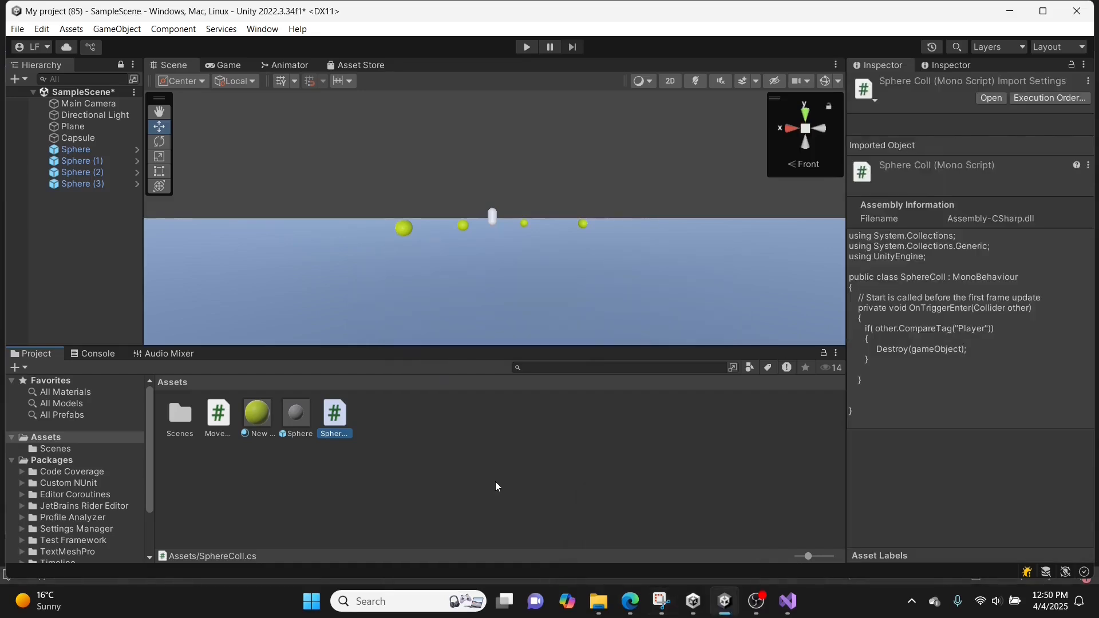
double_click(296, 416)
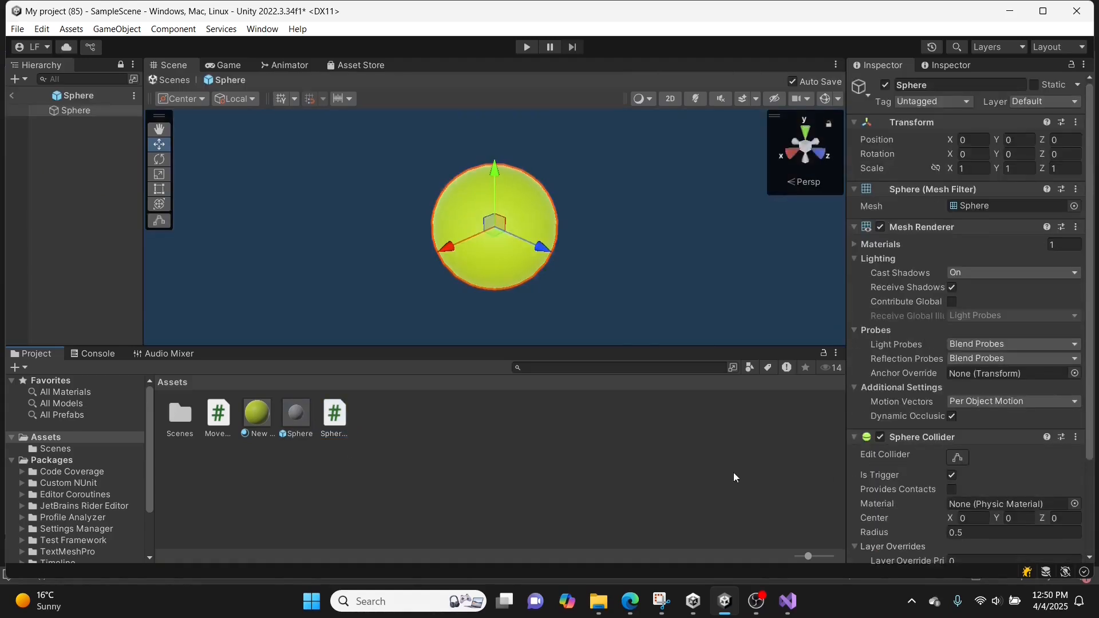
scroll(1050, 359, down, 4)
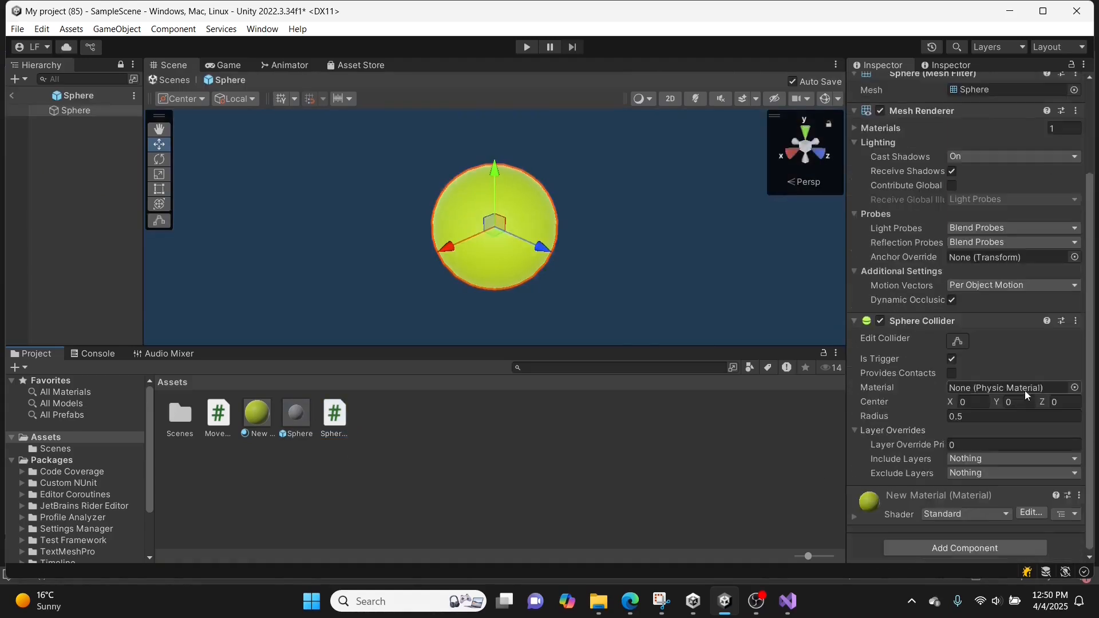
click(960, 545)
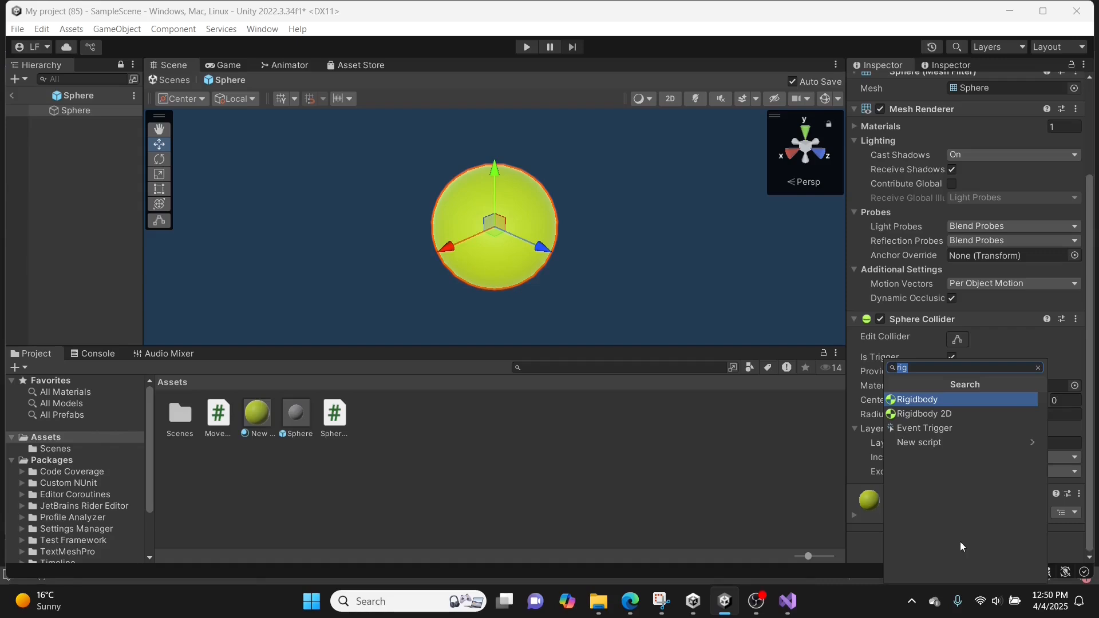
text(s)
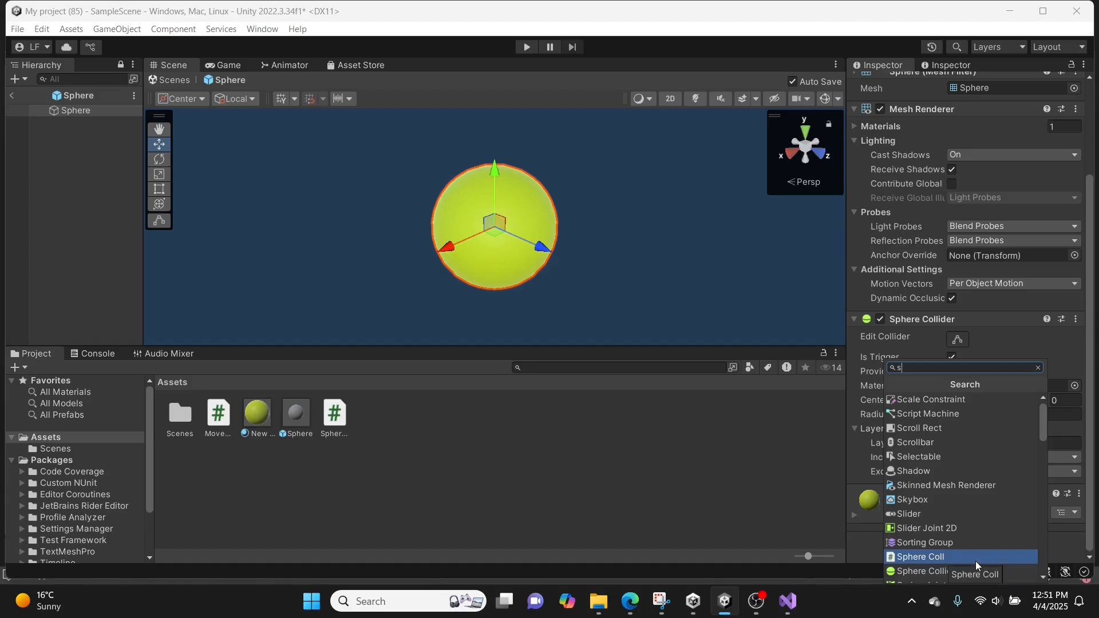
click(976, 561)
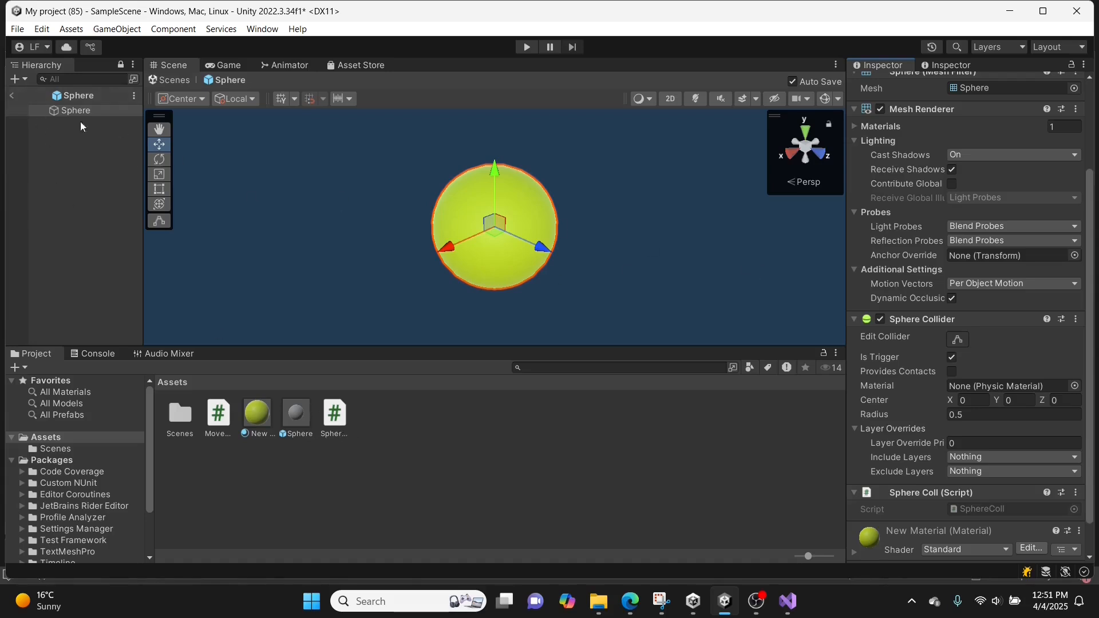
click(10, 99)
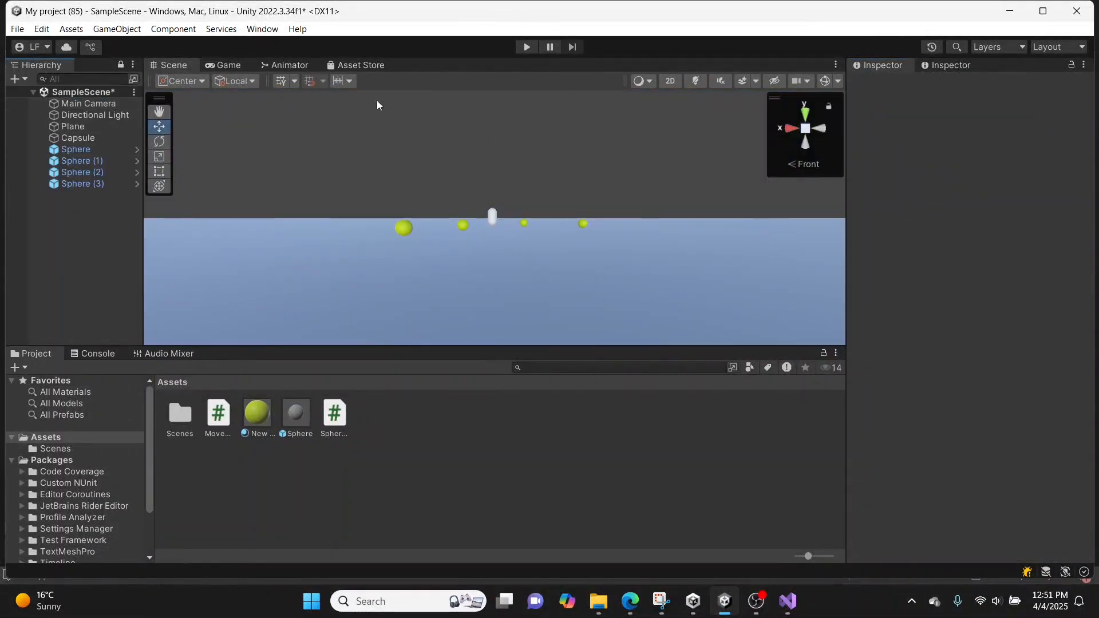
Reopen the Sphere prefab and check the Is Trigger option of its Sphere Collider
double_click(297, 418)
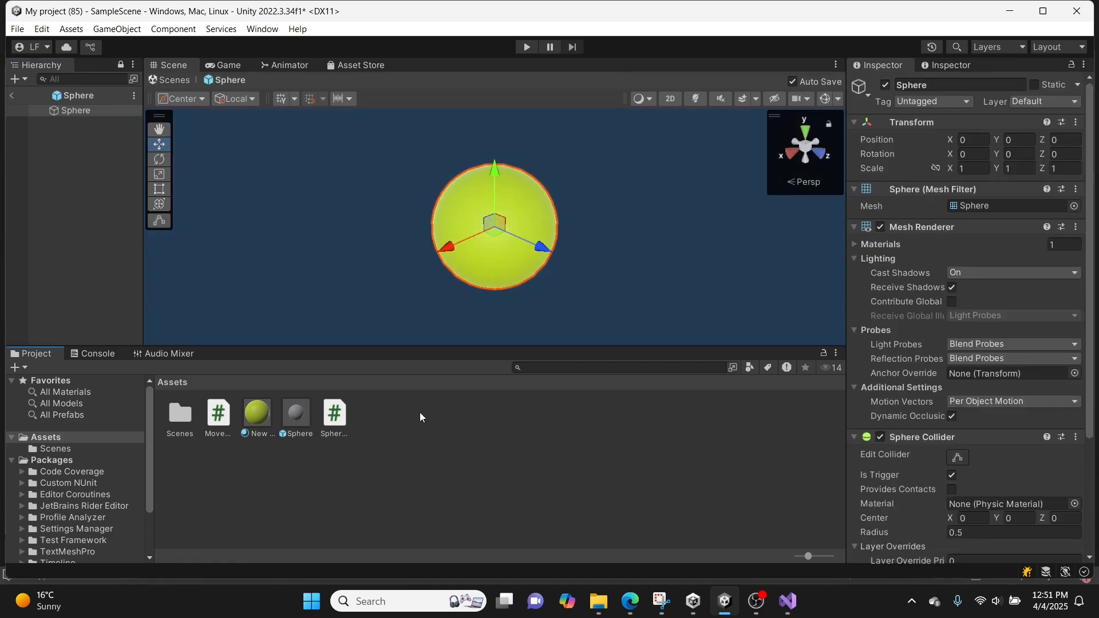
scroll(938, 361, down, 3)
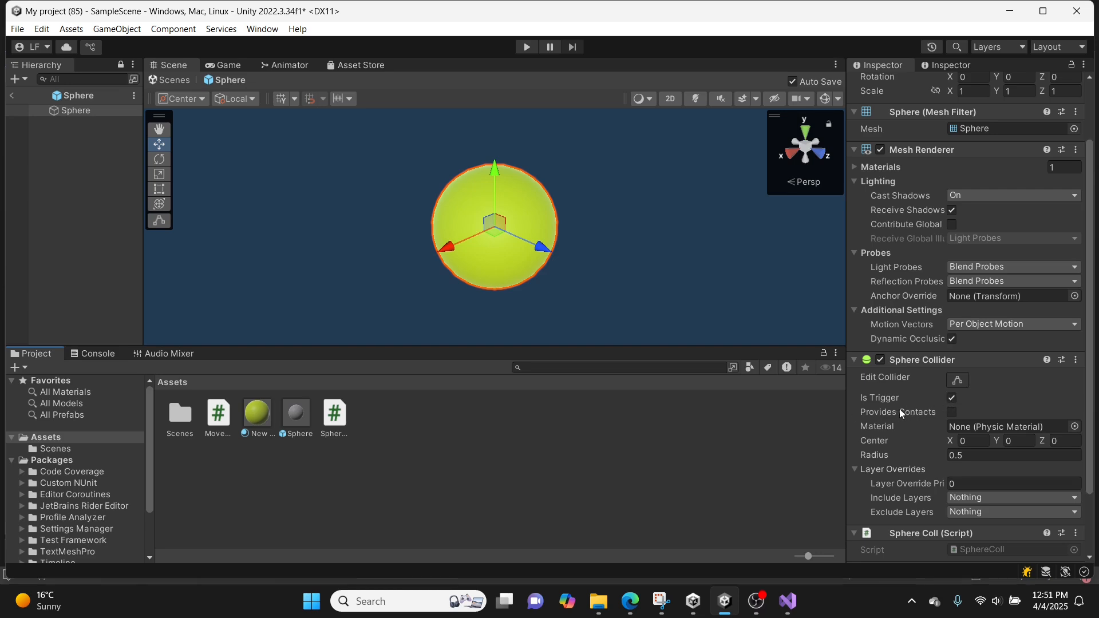
click(951, 397)
Run the game and steer the capsule into the yellow spheres on both sides to test the trigger script
click(527, 46)
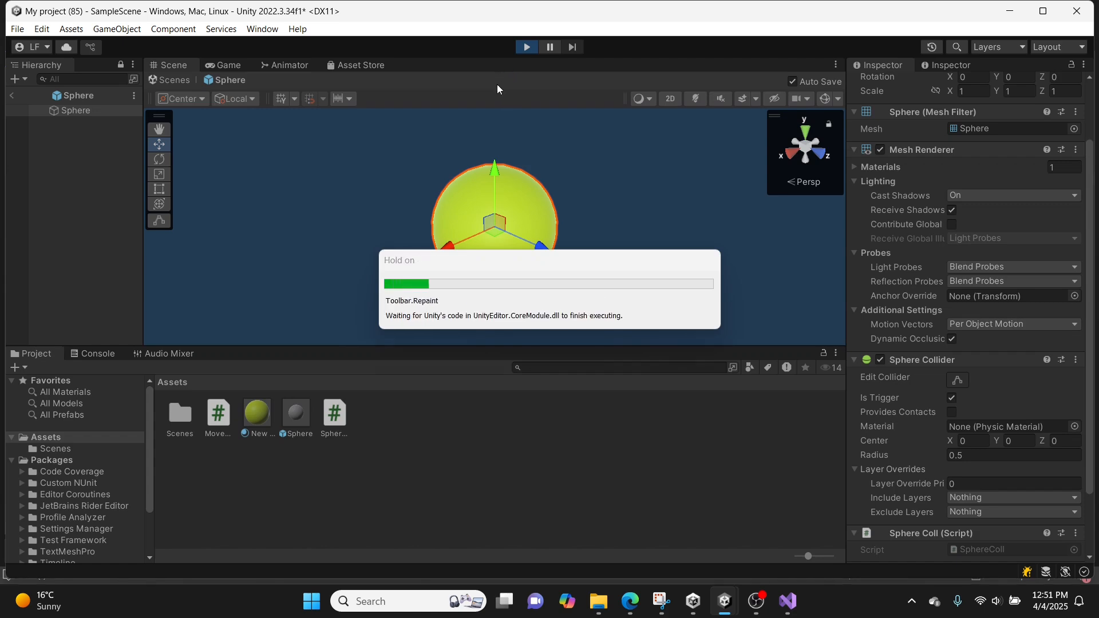
key(Left)
key(Up)
key(Left)
key(Left)
key(Right)
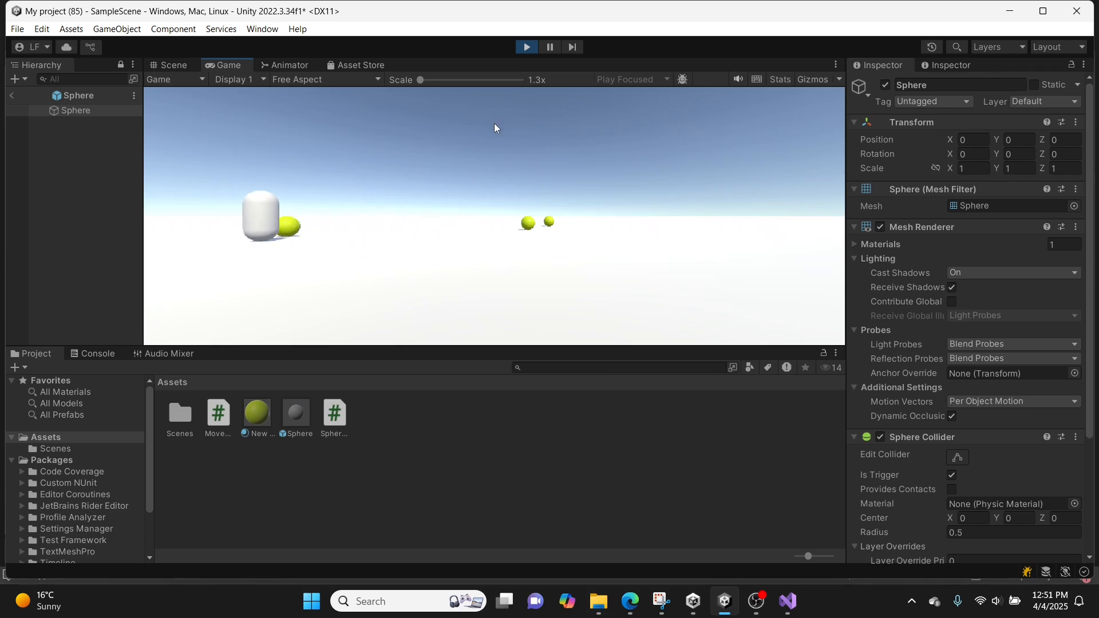
key(Left)
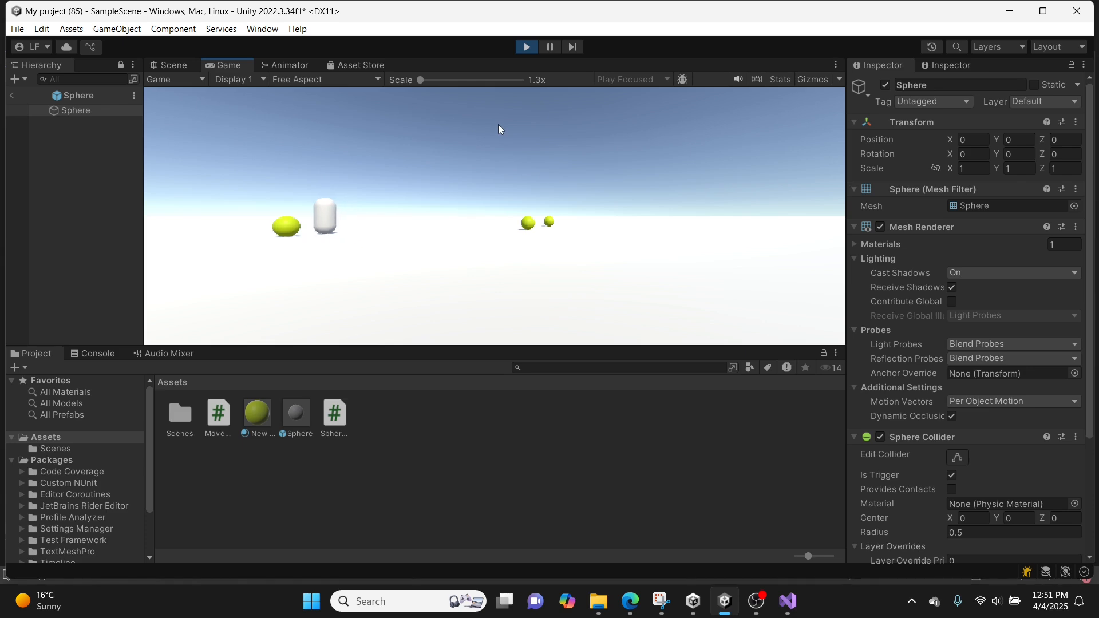
key(Right)
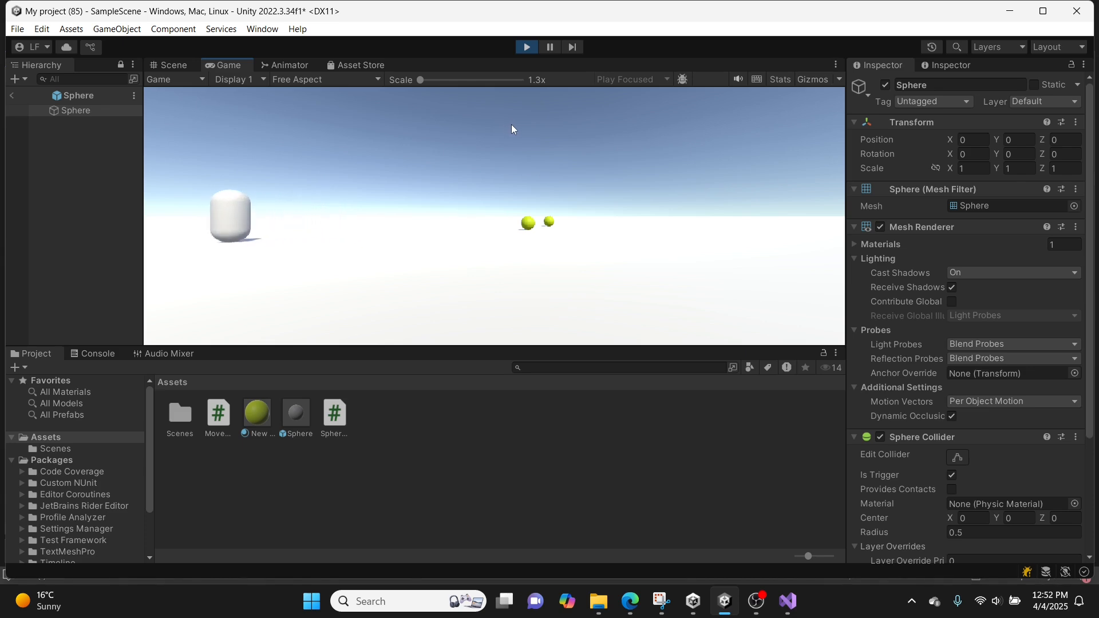
key(Up)
key(Up)
key(Right)
key(Right)
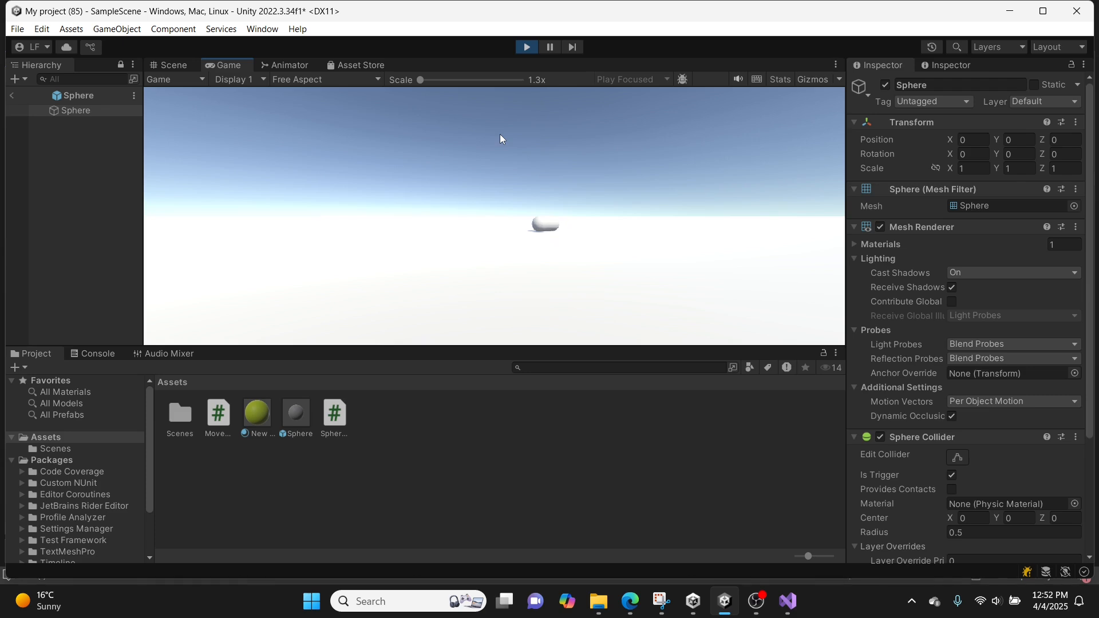
key(Right)
key(Left)
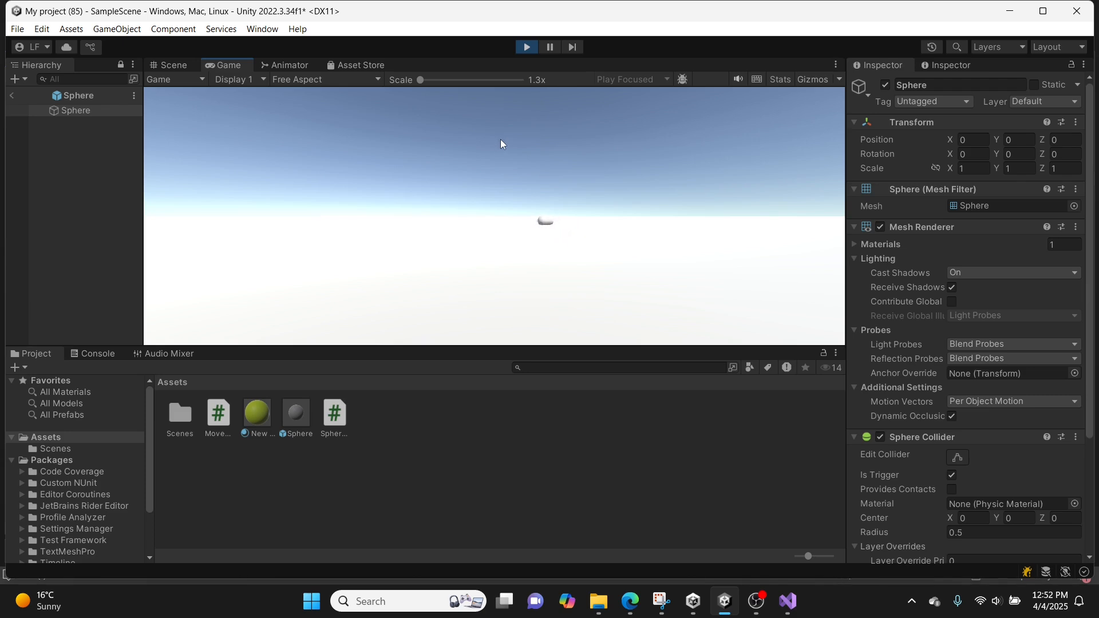